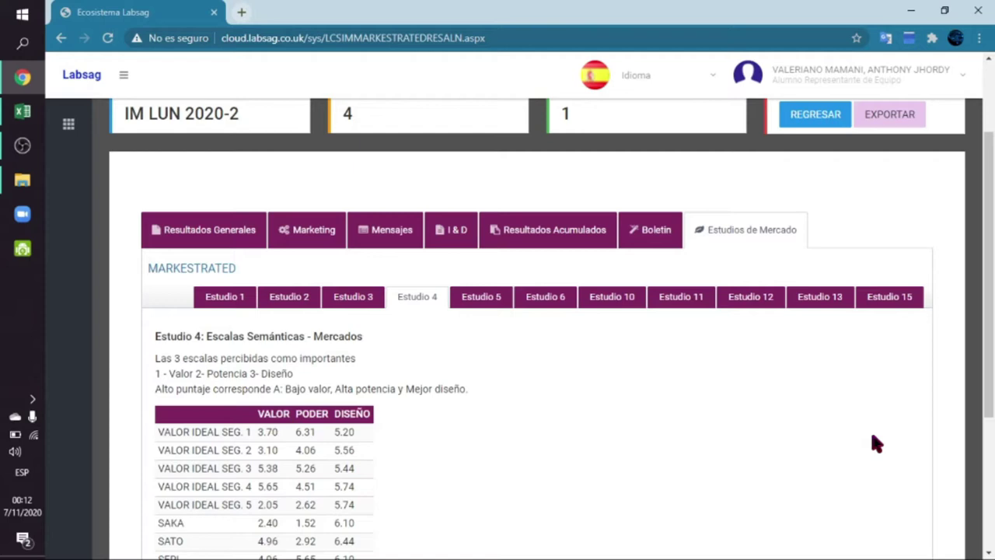
Step: Examine the Valor, Poder and Diseño scores of the ideal segments and brands in the Estudio 4 semantic scales report
{"action": "scroll", "coordinate": [686, 148], "scroll_direction": "down", "scroll_amount": 3}
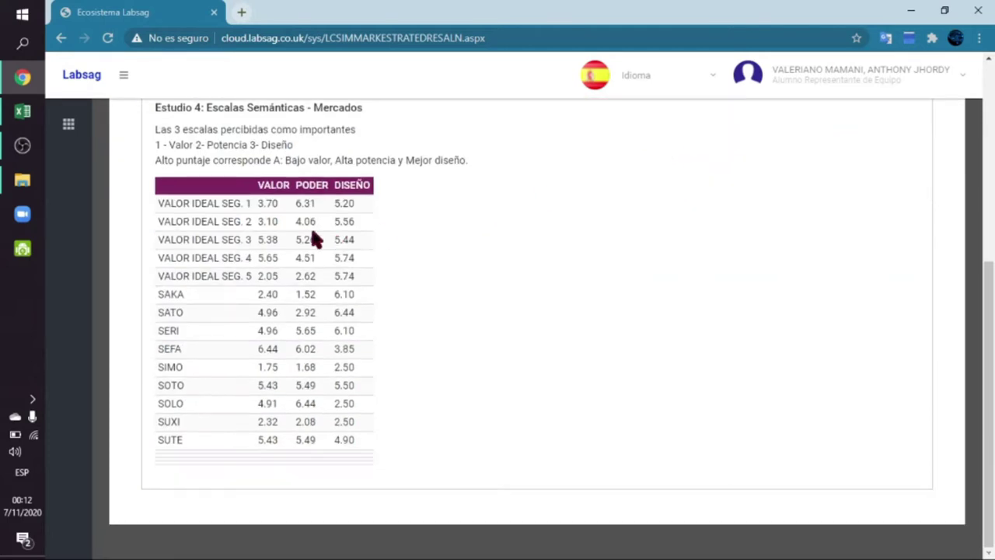
{"action": "mouse_move", "coordinate": [258, 203]}
{"action": "left_mouse_down"}
{"action": "mouse_move", "coordinate": [349, 440]}
{"action": "mouse_move", "coordinate": [306, 384]}
{"action": "mouse_move", "coordinate": [258, 201]}
{"action": "left_mouse_up"}
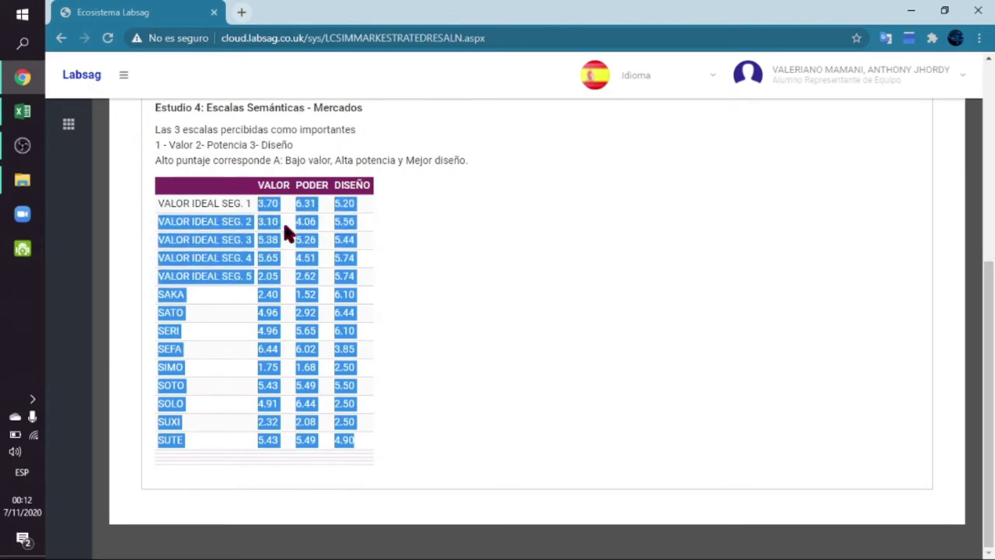
{"action": "left_click", "coordinate": [283, 226]}
{"action": "double_click", "coordinate": [305, 276]}
{"action": "scroll", "coordinate": [303, 327], "scroll_direction": "up", "scroll_amount": 3}
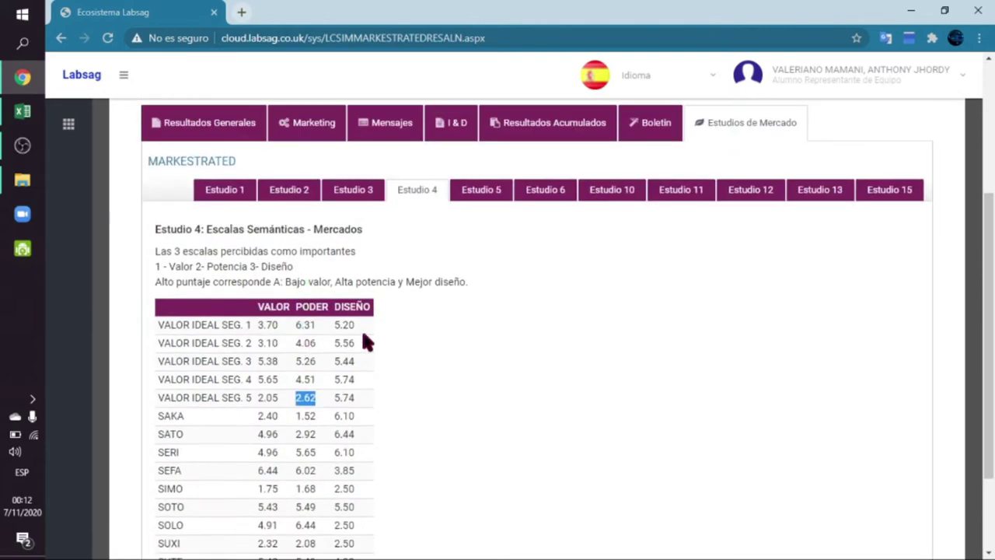
{"action": "middle_click", "coordinate": [366, 340]}
{"action": "middle_click", "coordinate": [367, 355]}
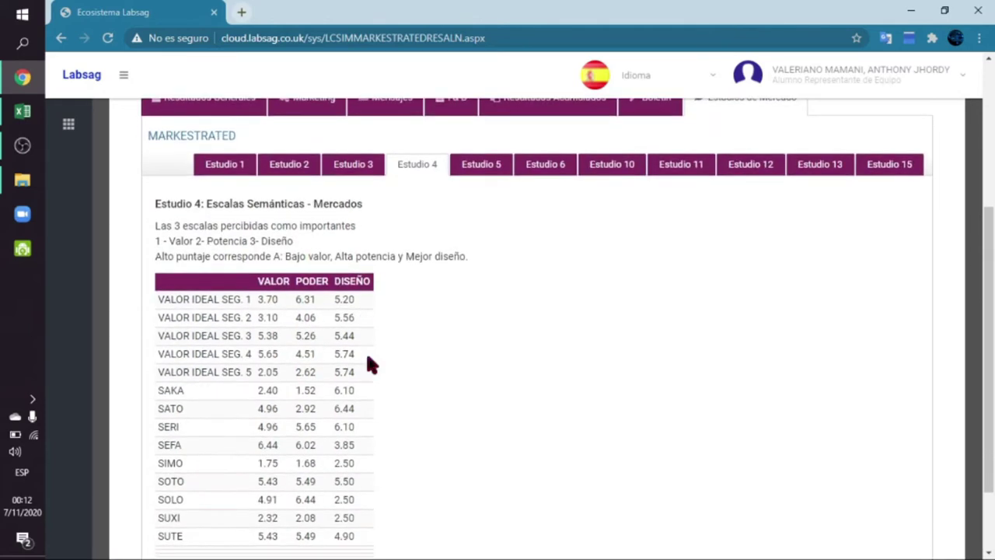
{"action": "double_click", "coordinate": [269, 371]}
{"action": "left_click", "coordinate": [308, 376]}
{"action": "double_click", "coordinate": [346, 354]}
{"action": "scroll", "coordinate": [458, 209], "scroll_direction": "up", "scroll_amount": 3}
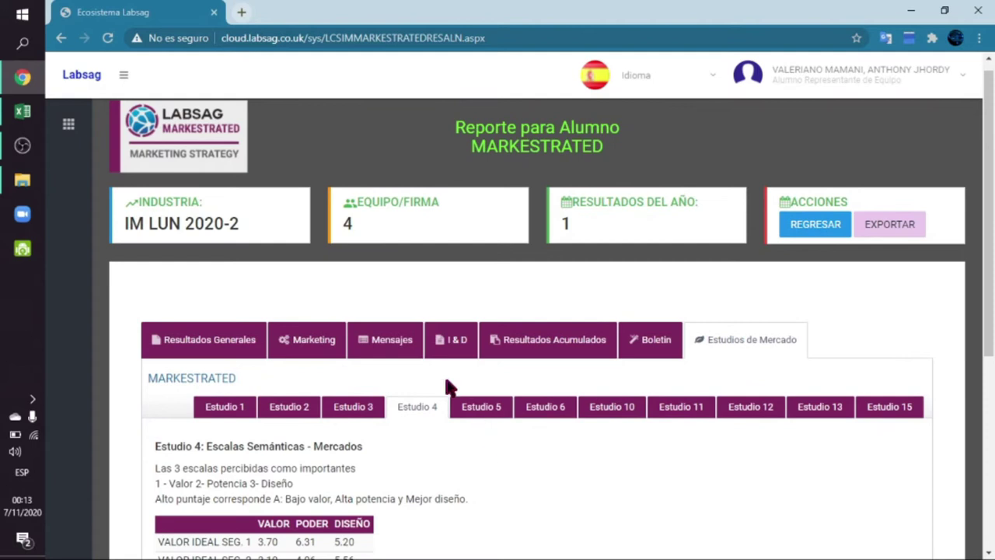
{"action": "scroll", "coordinate": [441, 349], "scroll_direction": "down", "scroll_amount": 3}
{"action": "scroll", "coordinate": [404, 256], "scroll_direction": "up", "scroll_amount": 3}
{"action": "scroll", "coordinate": [488, 280], "scroll_direction": "down", "scroll_amount": 3}
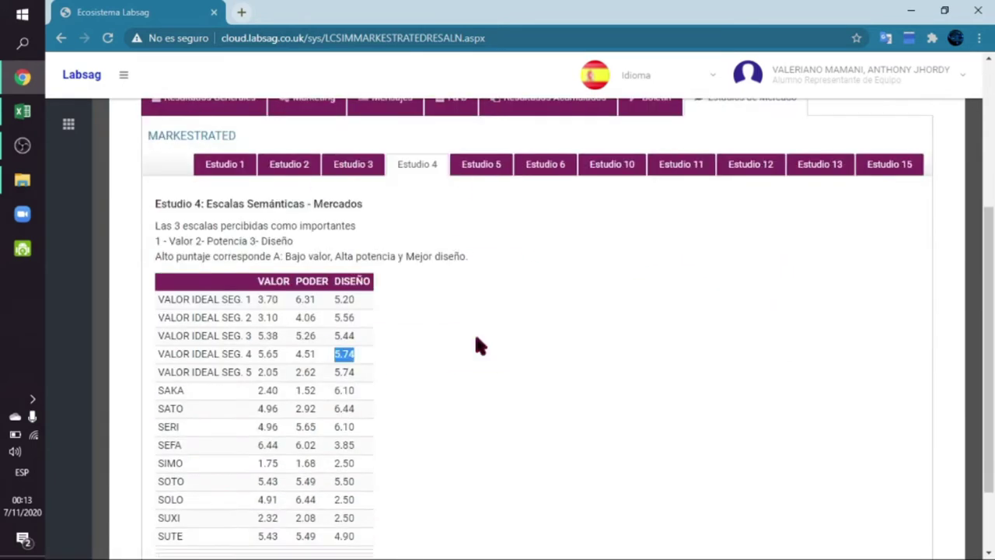
Step: Switch to the MARKESTRATED workbook in Excel and find the Estudio 4 semantic scales table on the AÑO 1 sheet
{"action": "left_click", "coordinate": [22, 112]}
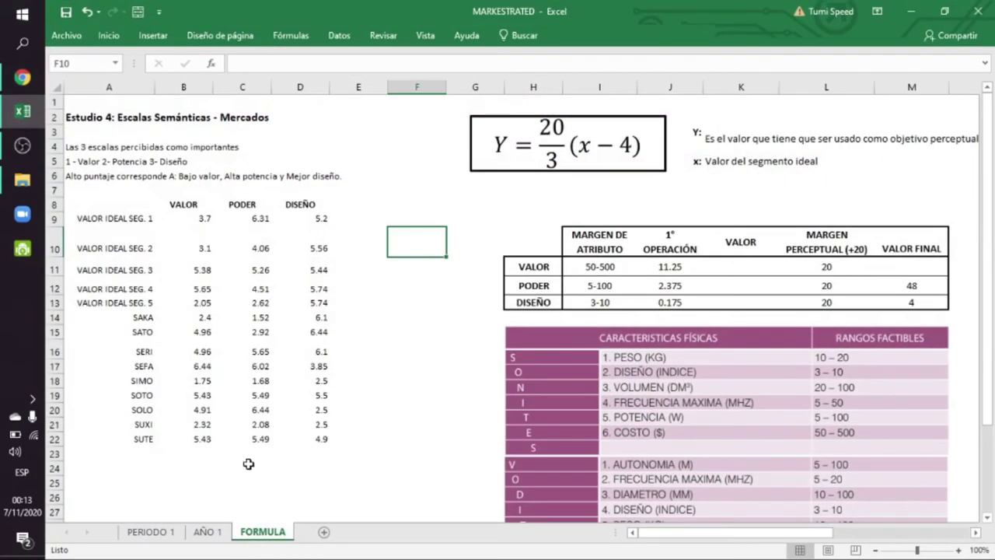
{"action": "left_click", "coordinate": [207, 532]}
{"action": "scroll", "coordinate": [233, 335], "scroll_direction": "up", "scroll_amount": 5}
{"action": "left_click", "coordinate": [226, 262]}
{"action": "scroll", "coordinate": [234, 261], "scroll_direction": "up", "scroll_amount": 7}
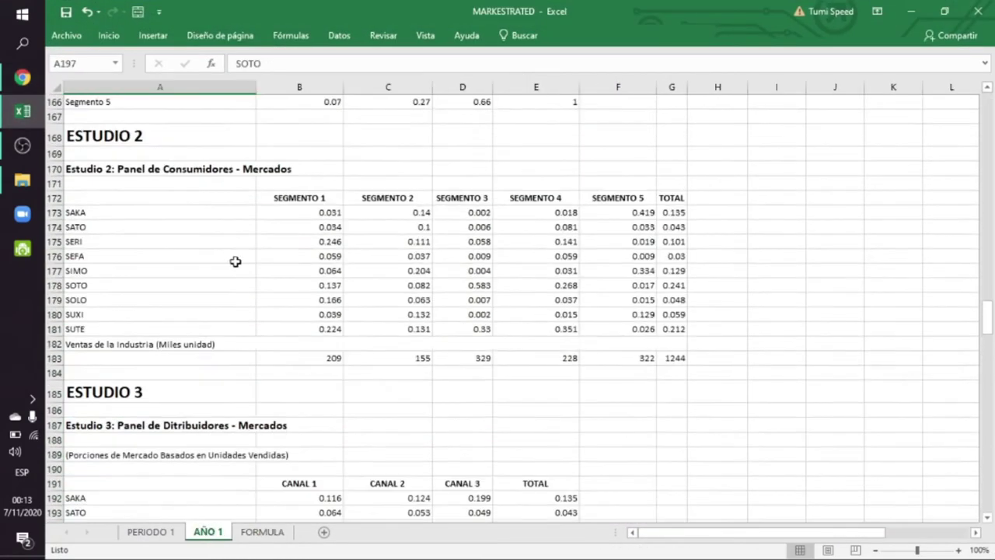
{"action": "scroll", "coordinate": [235, 261], "scroll_direction": "up", "scroll_amount": 20}
{"action": "left_click_drag", "start_coordinate": [222, 215], "coordinate": [272, 249]}
{"action": "scroll", "coordinate": [271, 249], "scroll_direction": "up", "scroll_amount": 20}
{"action": "scroll", "coordinate": [267, 230], "scroll_direction": "down", "scroll_amount": 20}
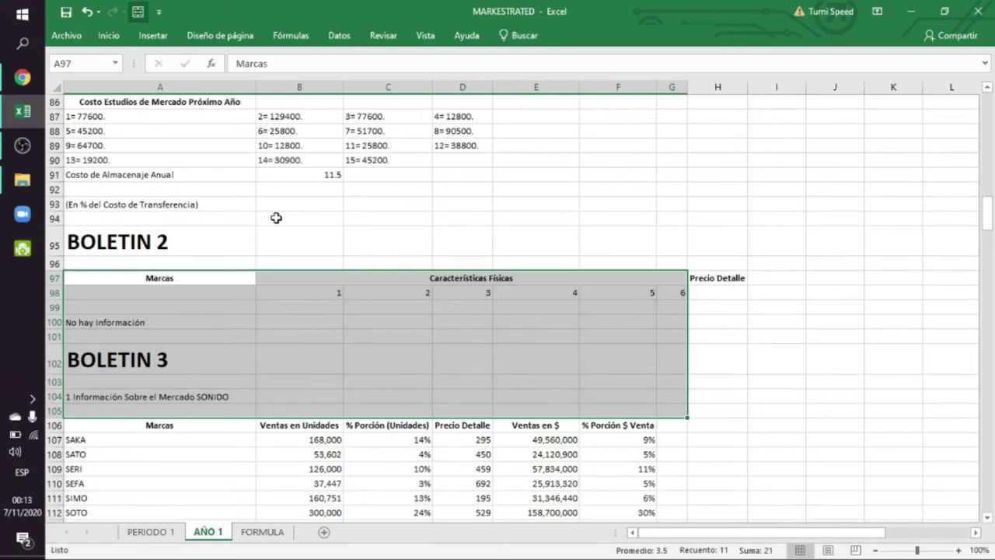
{"action": "scroll", "coordinate": [276, 217], "scroll_direction": "down", "scroll_amount": 13}
{"action": "left_click", "coordinate": [120, 166]}
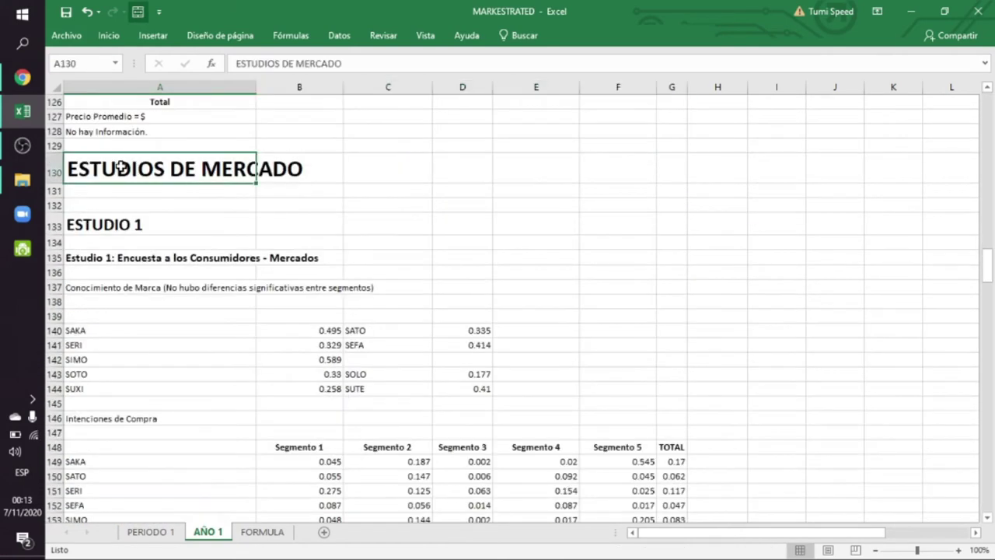
{"action": "scroll", "coordinate": [127, 192], "scroll_direction": "down", "scroll_amount": 15}
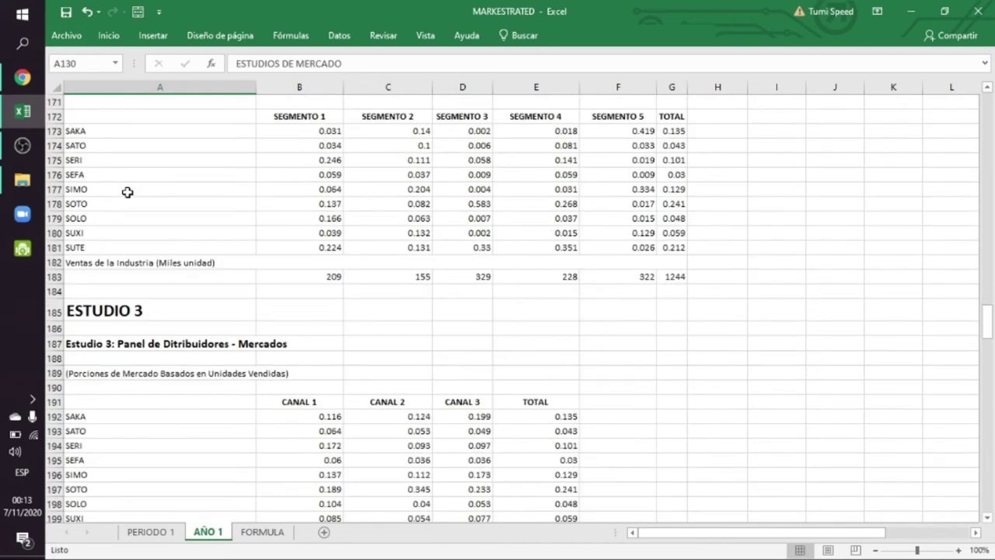
{"action": "scroll", "coordinate": [128, 192], "scroll_direction": "down", "scroll_amount": 8}
{"action": "scroll", "coordinate": [126, 236], "scroll_direction": "down", "scroll_amount": 2}
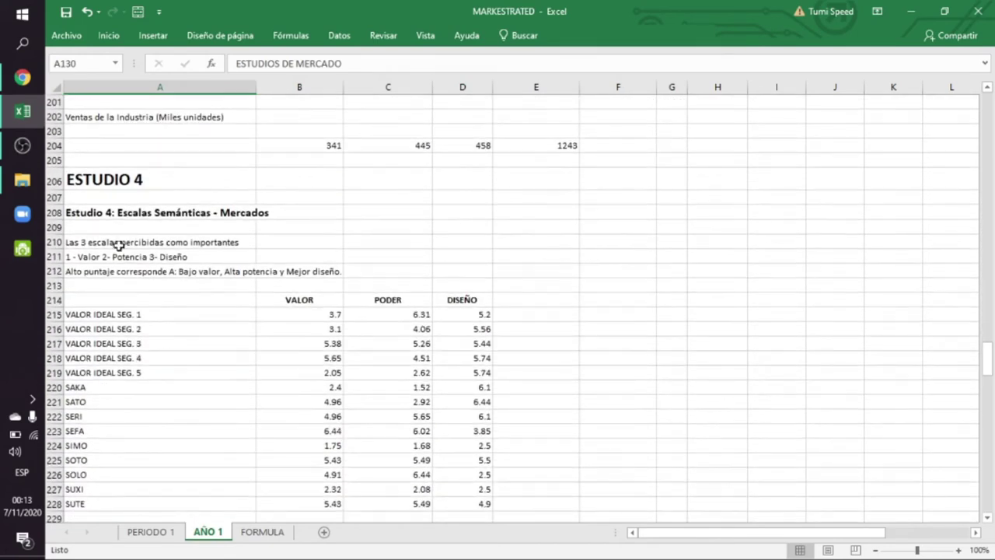
{"action": "scroll", "coordinate": [155, 225], "scroll_direction": "down", "scroll_amount": 2}
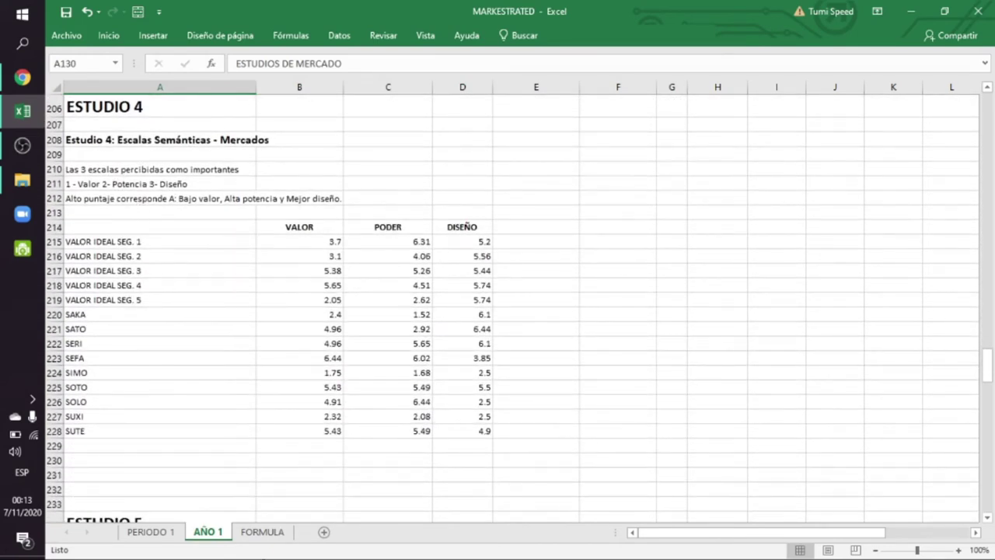
Step: Open the FORMULA sheet and examine its copy of the Estudio 4 semantic scales table
{"action": "left_click", "coordinate": [260, 535]}
{"action": "left_click_drag", "start_coordinate": [83, 126], "coordinate": [331, 438]}
{"action": "left_click", "coordinate": [361, 366]}
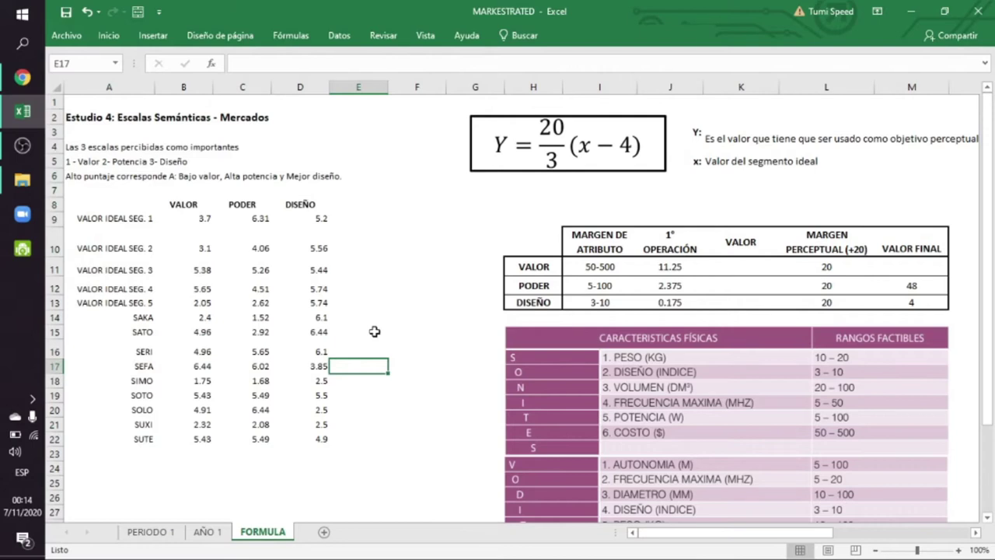
{"action": "key", "text": "Up"}
{"action": "key", "text": "Up"}
{"action": "key", "text": "Up"}
{"action": "key", "text": "Up"}
{"action": "key", "text": "Up"}
{"action": "key", "text": "Up"}
{"action": "key", "text": "Up"}
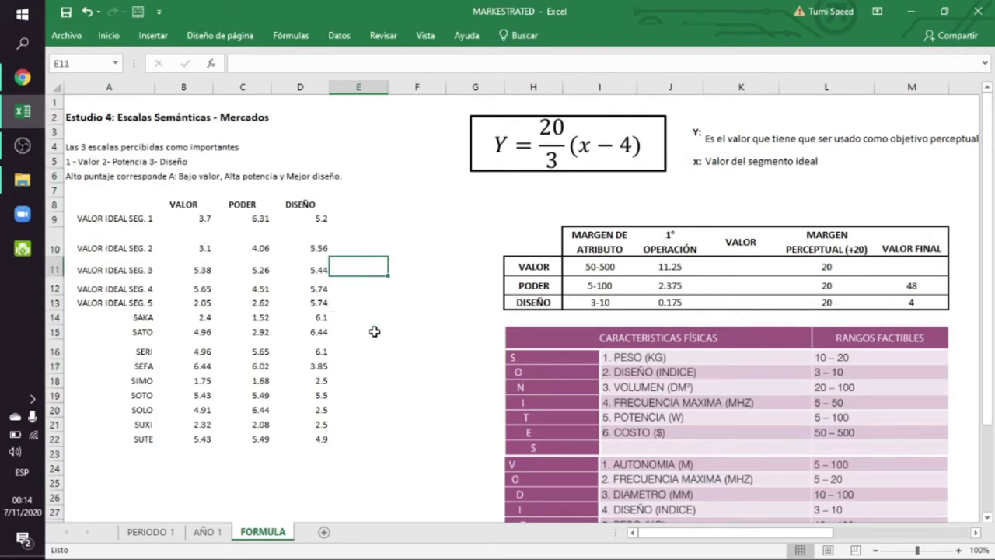
Step: Examine the Valor and Poder rows of the calculation table, including the first-operation formula for Valor
{"action": "key", "text": "Right"}
{"action": "key", "text": "Right"}
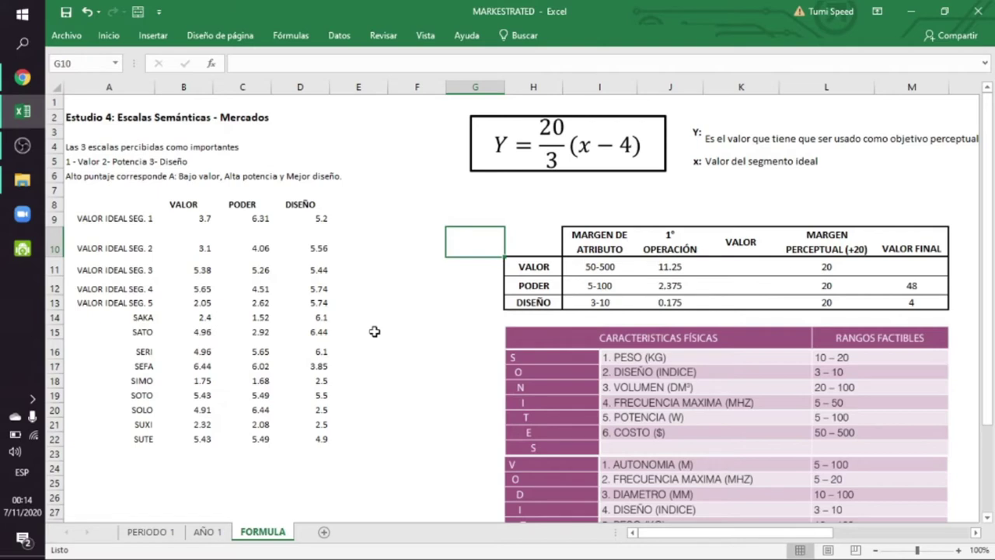
{"action": "key", "text": "Right"}
{"action": "key", "text": "Down"}
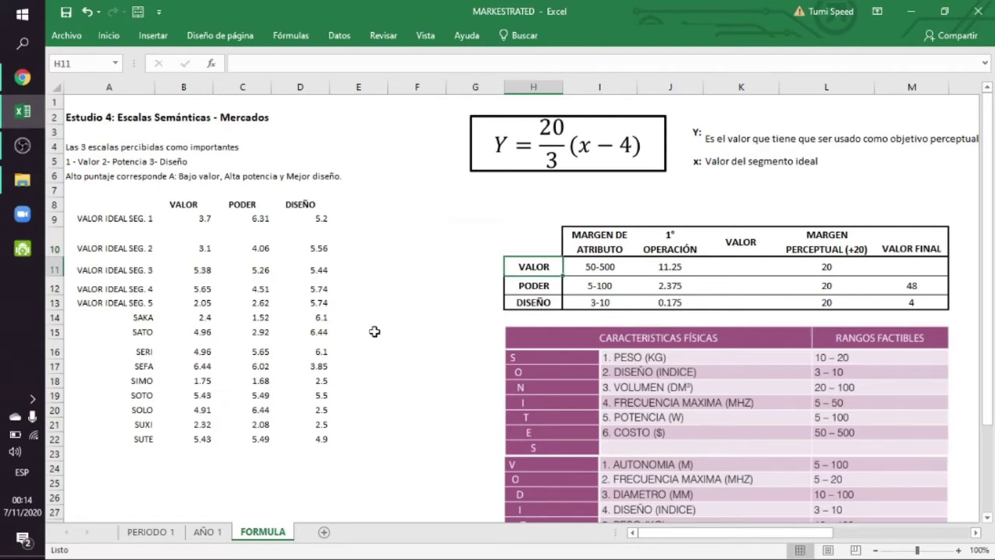
{"action": "key", "text": "Down"}
{"action": "key", "text": "Right"}
{"action": "key", "text": "Up"}
{"action": "key", "text": "Right"}
{"action": "key", "text": "Right"}
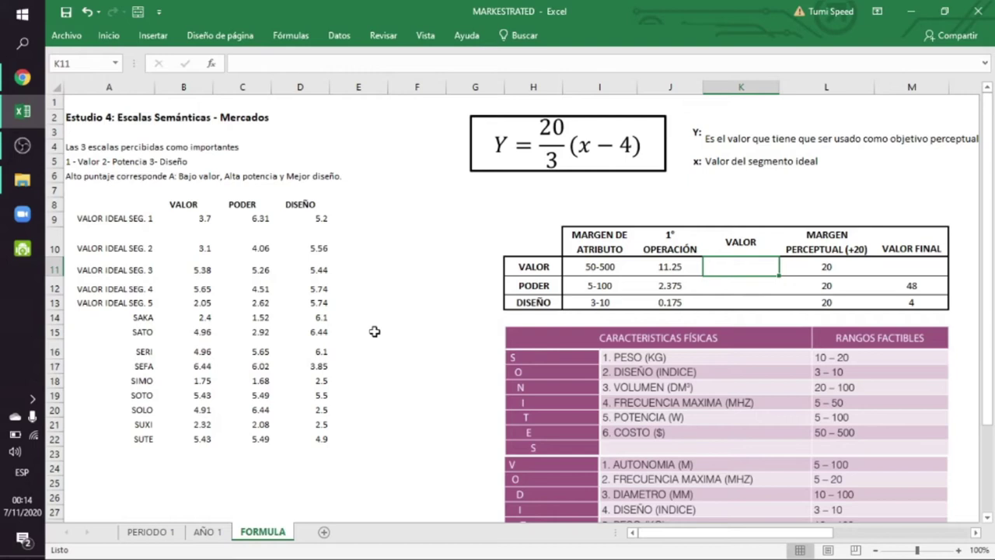
{"action": "key", "text": "Left"}
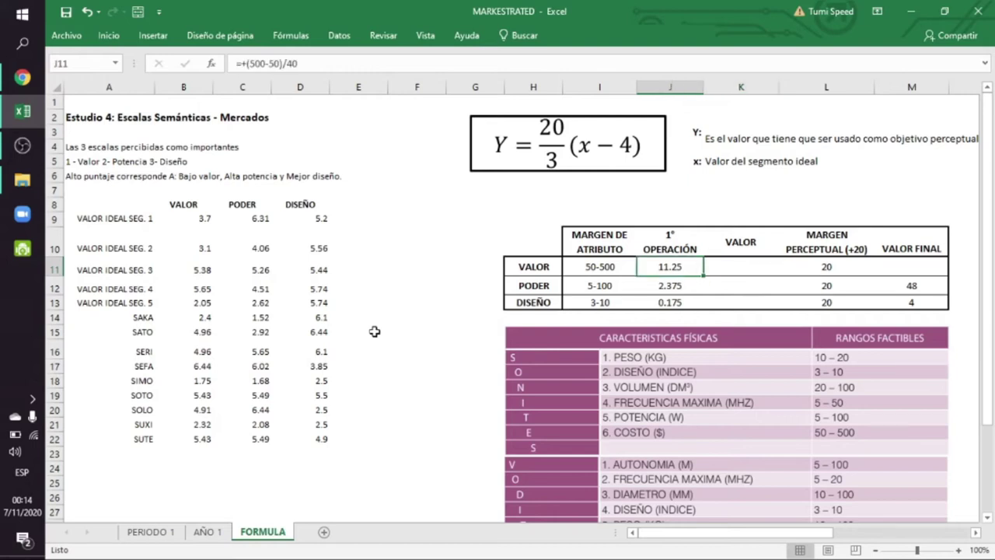
{"action": "key", "text": "Left"}
{"action": "key", "text": "Up"}
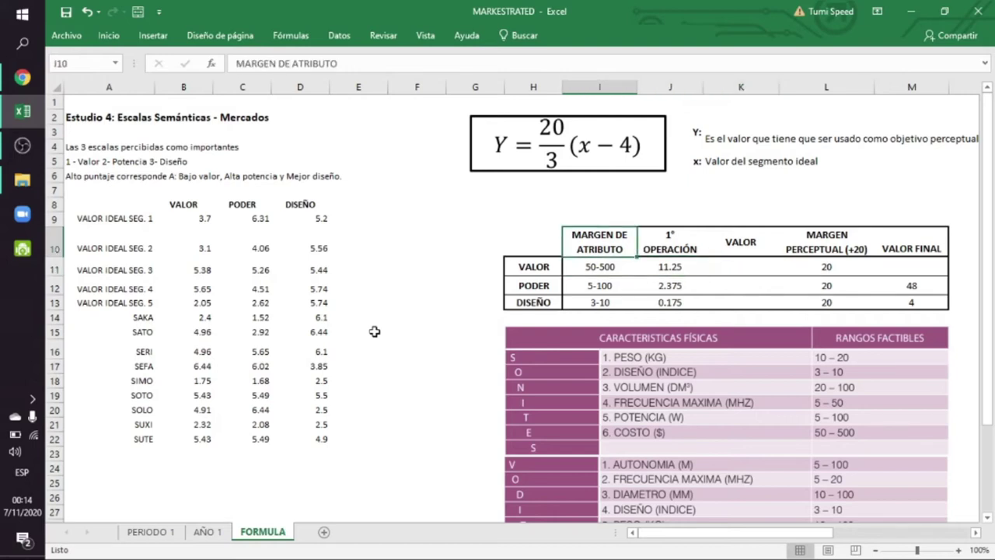
Step: Review the calculation table's headings from the attribute margin to the perceptual margin, along with the Valor row's attribute margin
{"action": "key", "text": "Right"}
{"action": "key", "text": "Right"}
{"action": "key", "text": "Right"}
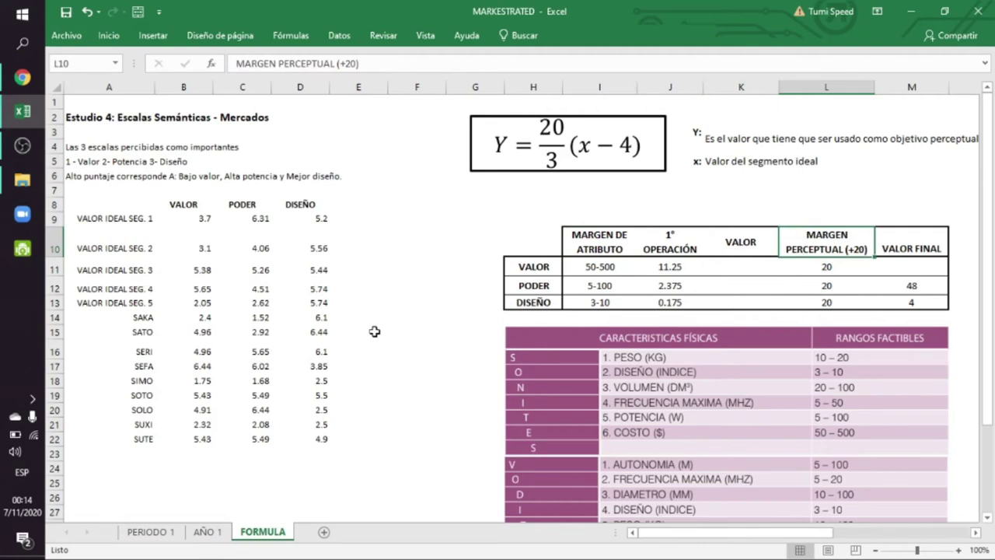
{"action": "key", "text": "Left"}
{"action": "key", "text": "Left"}
{"action": "key", "text": "Left"}
{"action": "key", "text": "Down"}
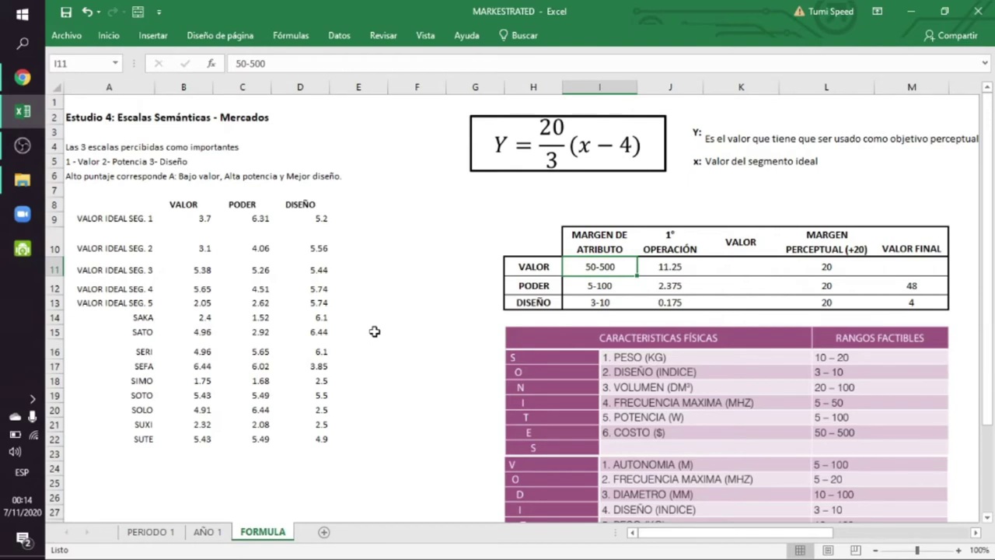
{"action": "key", "text": "Up"}
{"action": "key", "text": "Down"}
{"action": "key", "text": "Down"}
{"action": "key", "text": "Up"}
{"action": "key", "text": "Left"}
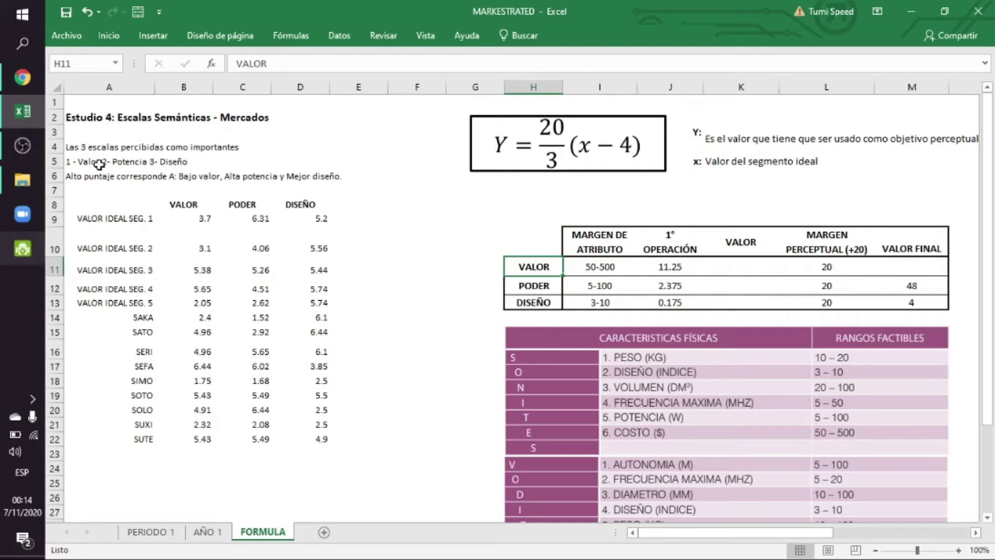
Step: Examine the Valor, Poder and Diseño columns of the Estudio 4 table, comparing the brand scores with the five ideal segment values
{"action": "left_click", "coordinate": [193, 211]}
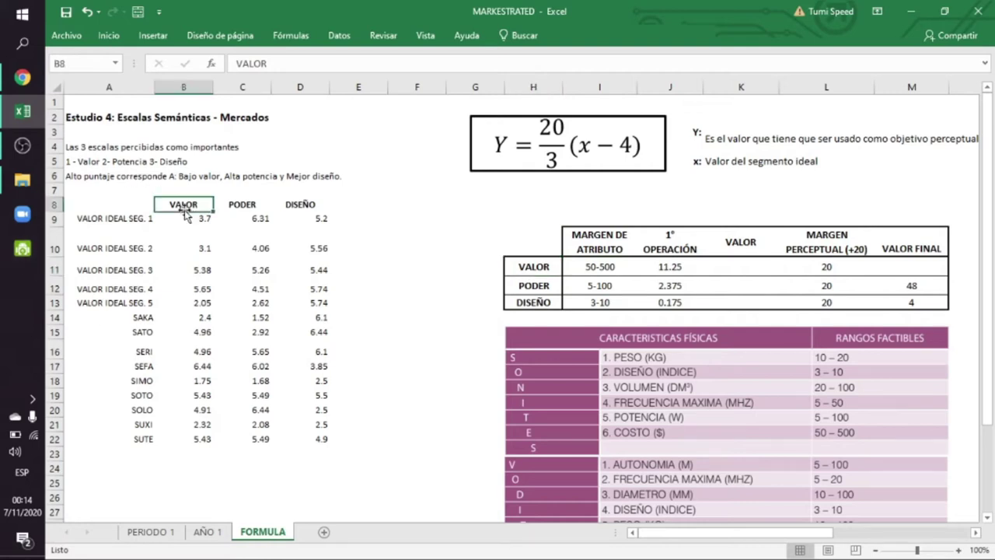
{"action": "left_click", "coordinate": [237, 206]}
{"action": "left_click", "coordinate": [303, 204]}
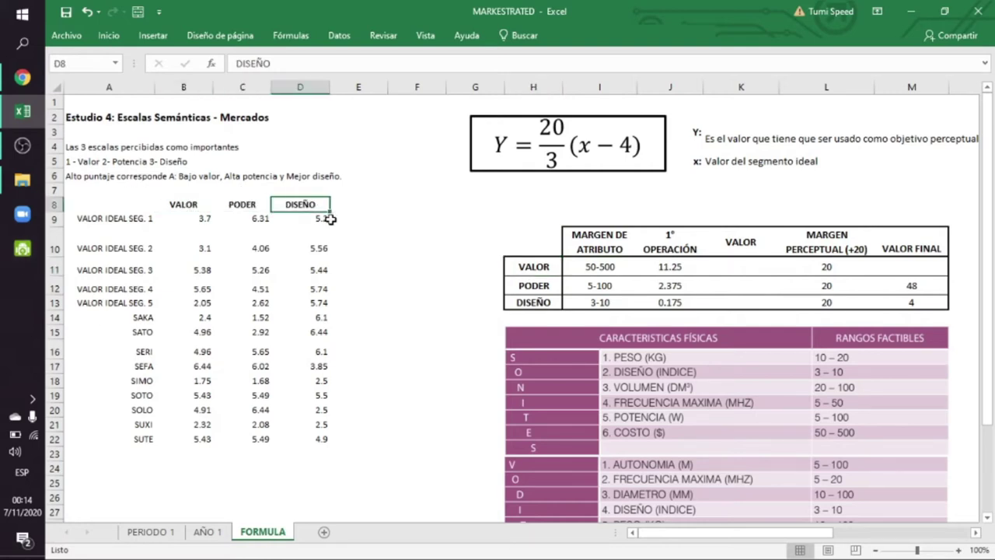
{"action": "left_click_drag", "start_coordinate": [152, 317], "coordinate": [204, 319]}
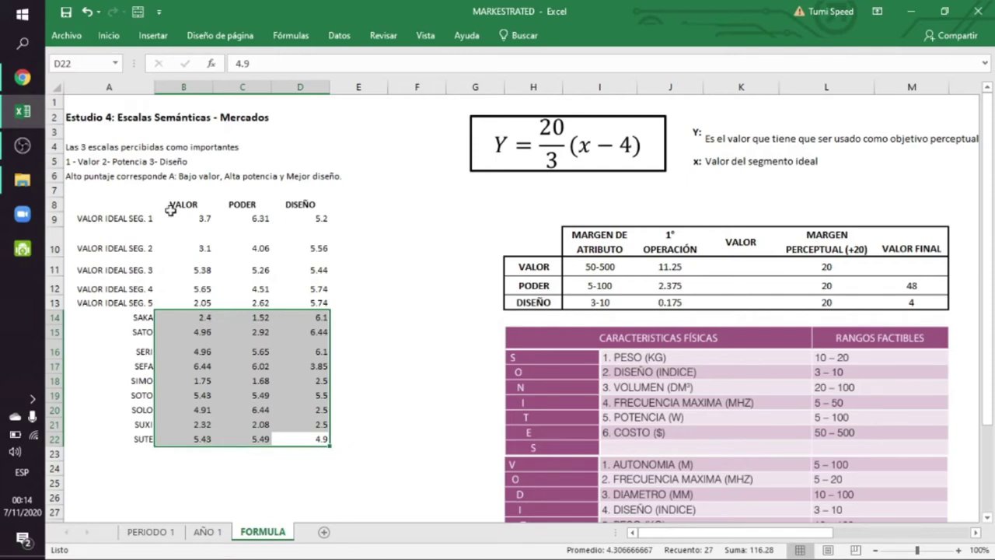
{"action": "left_click", "coordinate": [195, 220]}
{"action": "left_click_drag", "start_coordinate": [116, 218], "coordinate": [312, 303]}
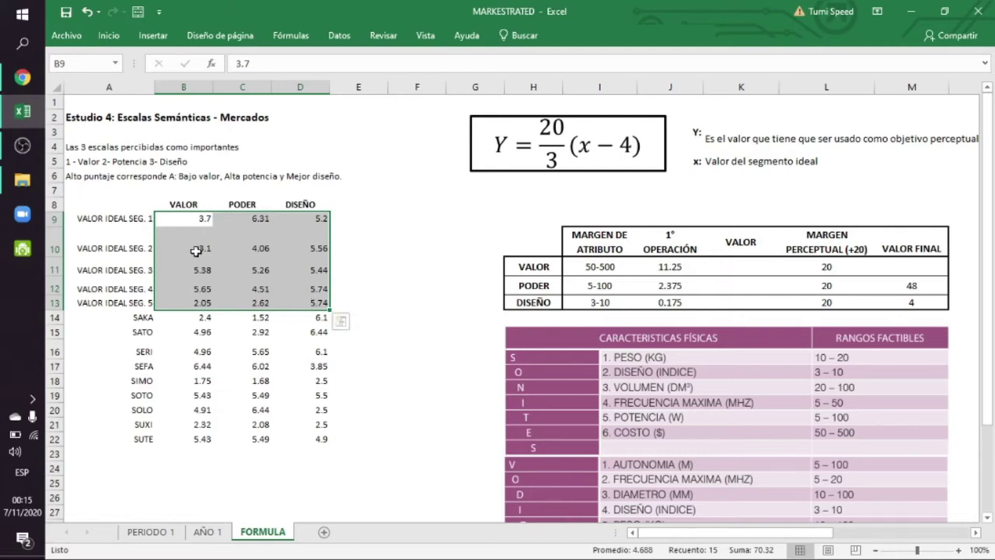
{"action": "left_click", "coordinate": [122, 288]}
{"action": "left_click_drag", "start_coordinate": [92, 220], "coordinate": [109, 304]}
{"action": "left_click", "coordinate": [321, 205]}
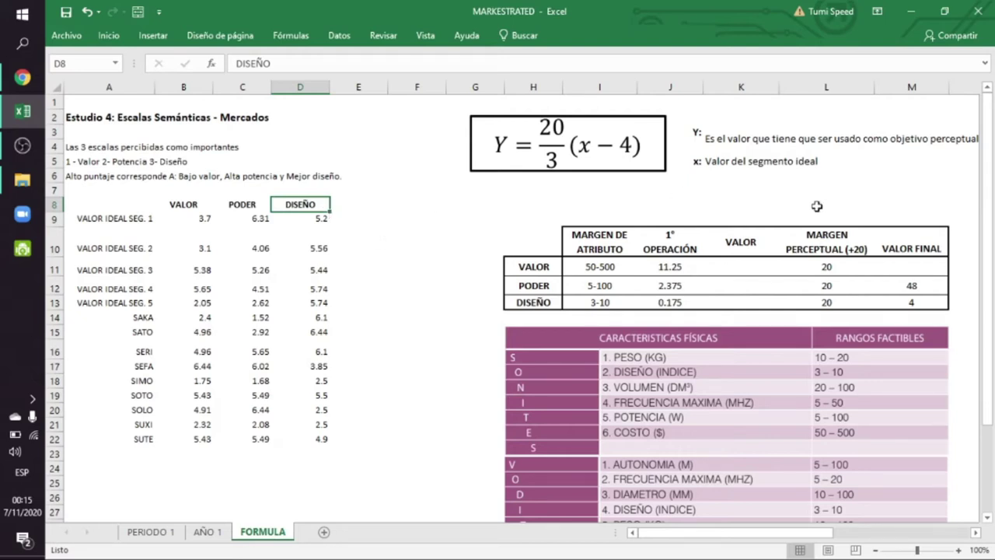
Step: Go to the attribute margin of the Valor row in the calculation table
{"action": "key", "text": "Right"}
{"action": "key", "text": "Right"}
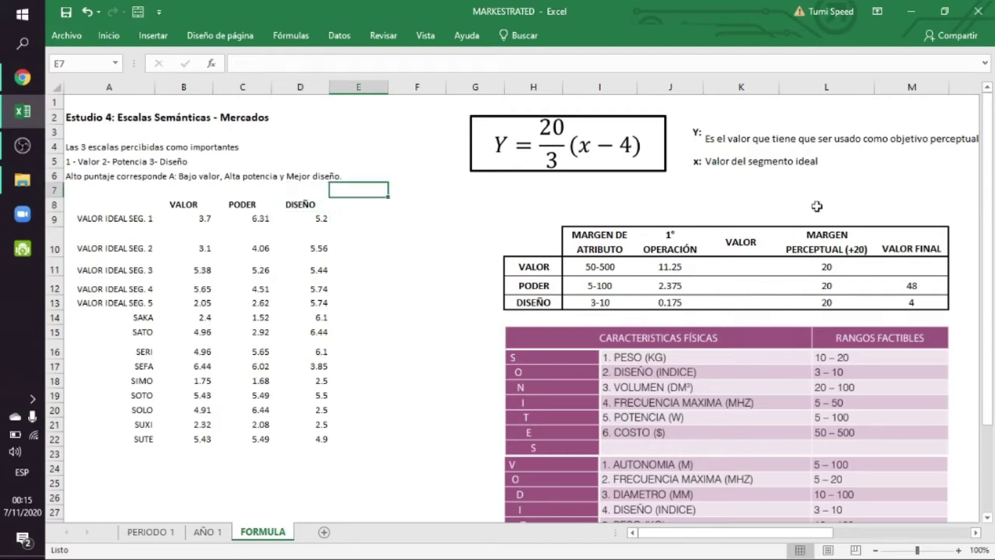
{"action": "key", "text": "Down"}
{"action": "key", "text": "Down"}
{"action": "key", "text": "Right"}
{"action": "key", "text": "Right"}
{"action": "key", "text": "Right"}
{"action": "key", "text": "Down"}
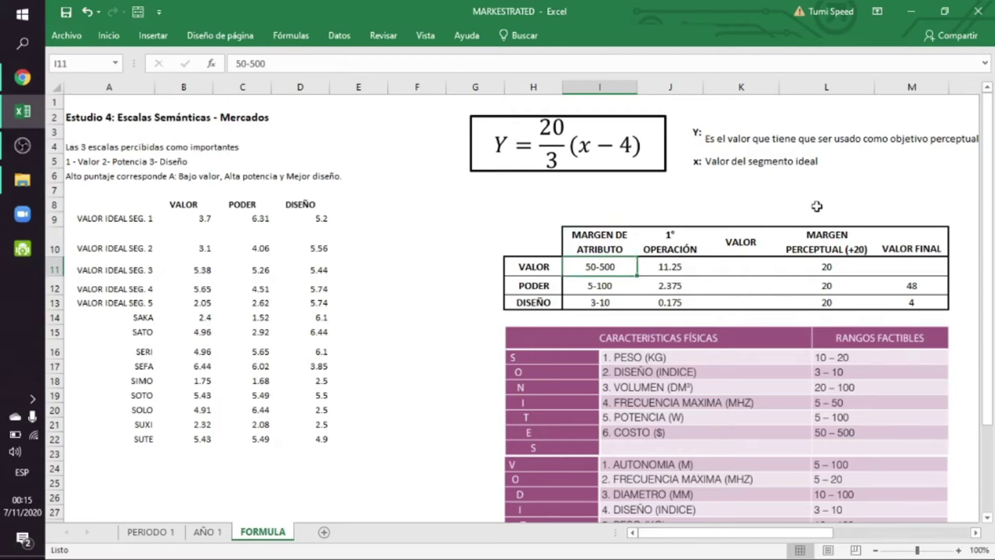
Step: Compare the Valor and Poder attribute margins with the feasible ranges for Costo and Potencia in the Sonites characteristics picture
{"action": "scroll", "coordinate": [577, 272], "scroll_direction": "down", "scroll_amount": 1}
{"action": "scroll", "coordinate": [575, 269], "scroll_direction": "up", "scroll_amount": 1}
{"action": "left_click", "coordinate": [585, 374]}
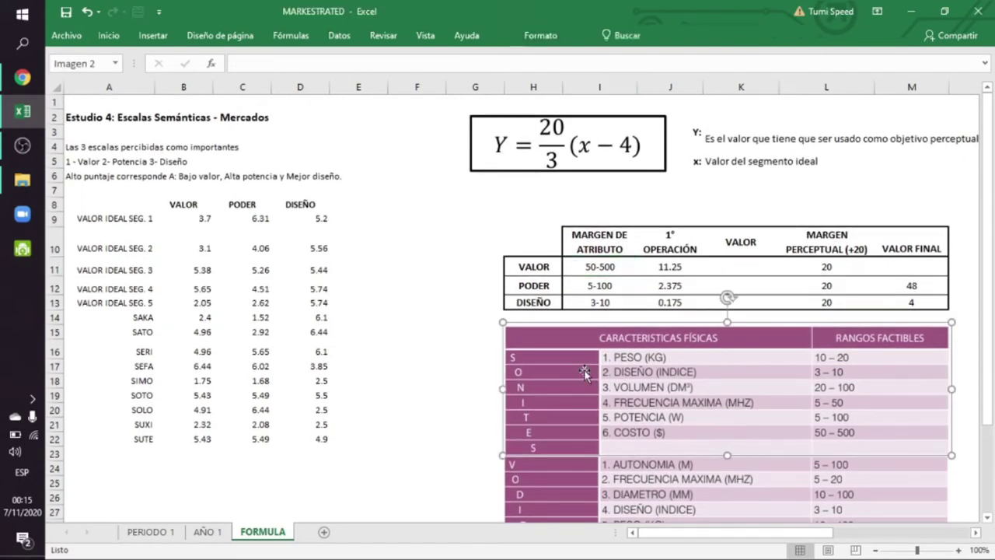
{"action": "left_click_drag", "start_coordinate": [550, 272], "coordinate": [584, 268]}
{"action": "left_click", "coordinate": [618, 440]}
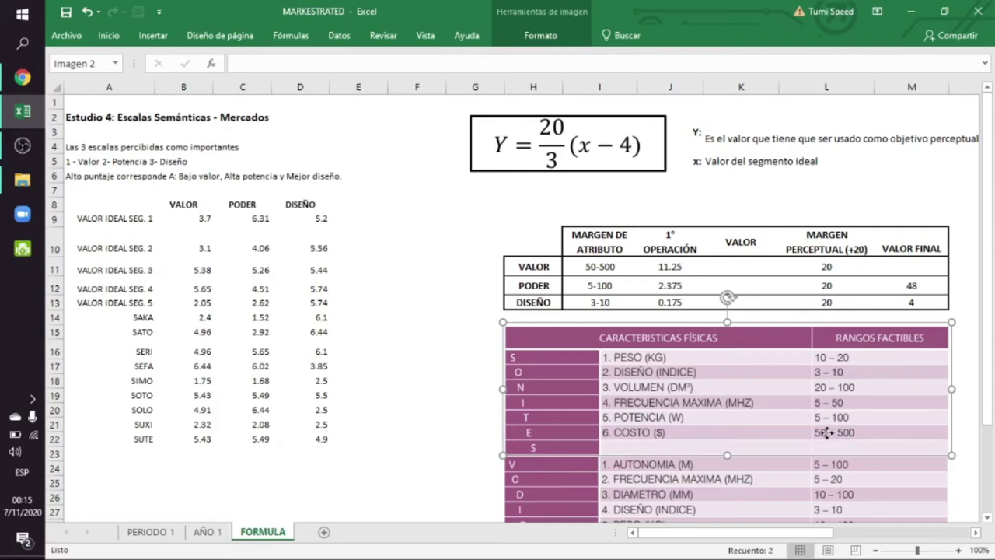
{"action": "key", "text": "Escape"}
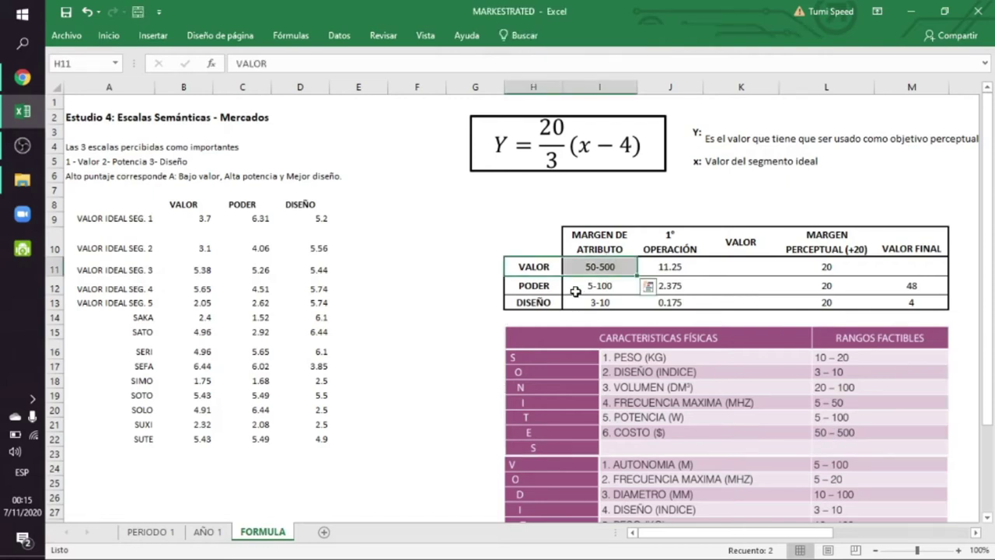
{"action": "left_click", "coordinate": [526, 285]}
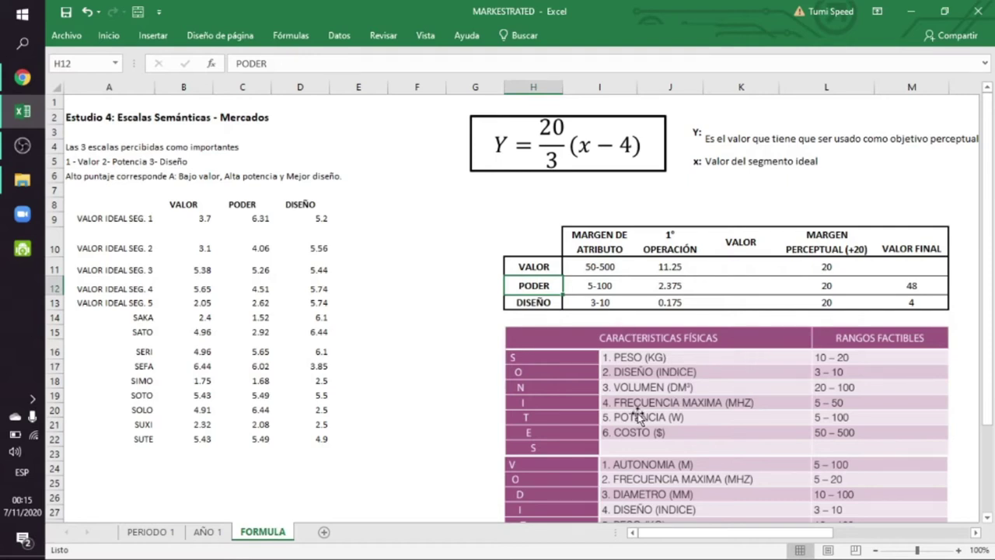
{"action": "left_click", "coordinate": [826, 416]}
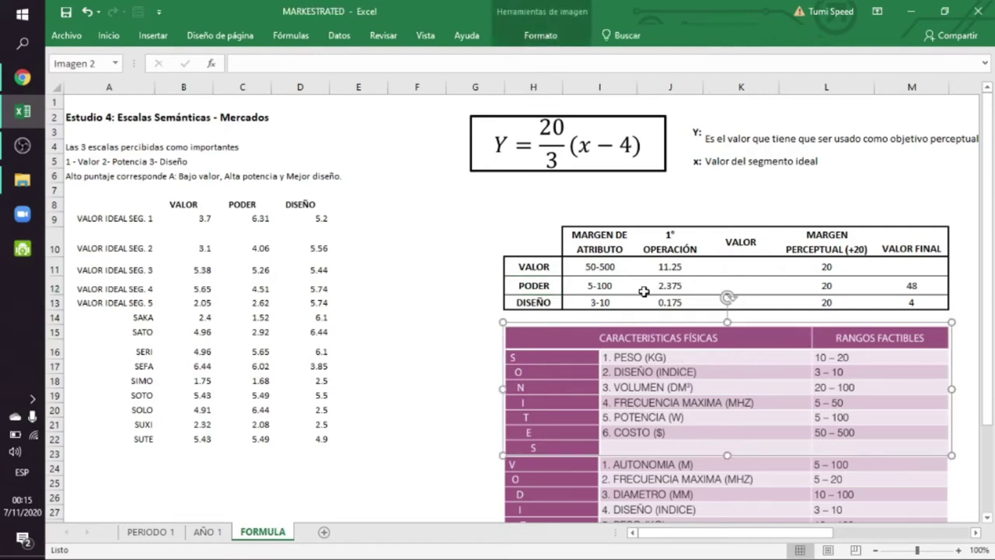
Step: Examine the Diseño attribute margin, the 1° Operación column and the Valor row's first-operation formula in the calculation table
{"action": "left_click", "coordinate": [603, 304]}
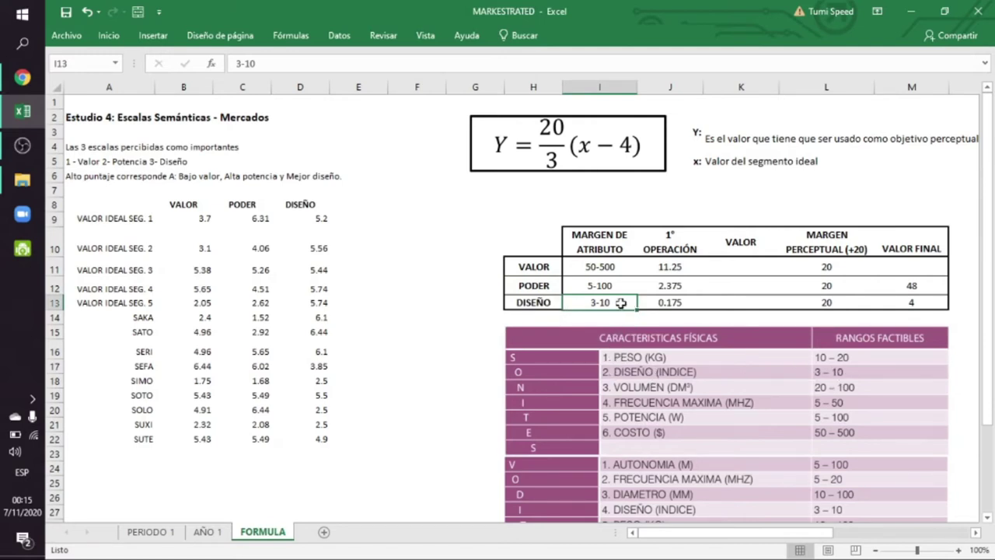
{"action": "left_click_drag", "start_coordinate": [659, 249], "coordinate": [670, 301]}
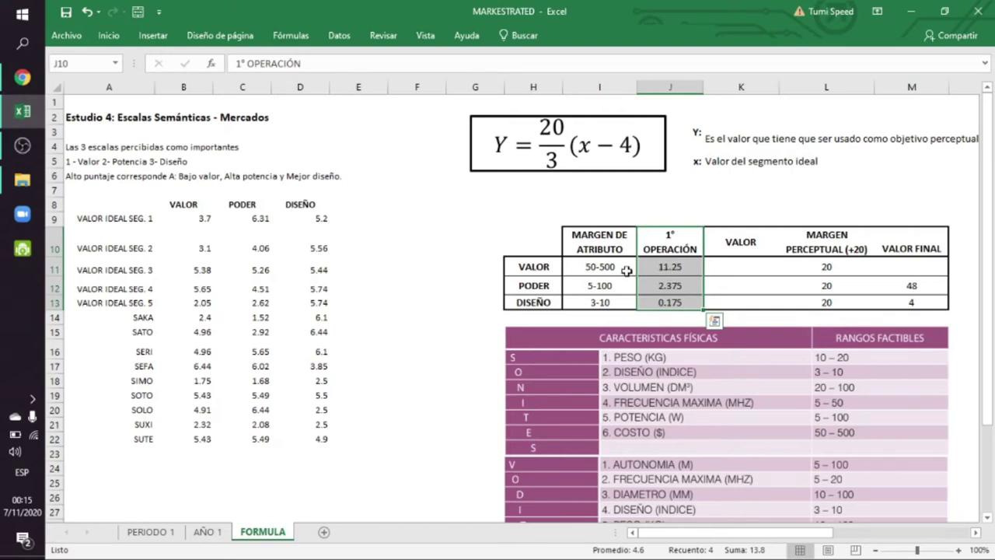
{"action": "left_click", "coordinate": [621, 269]}
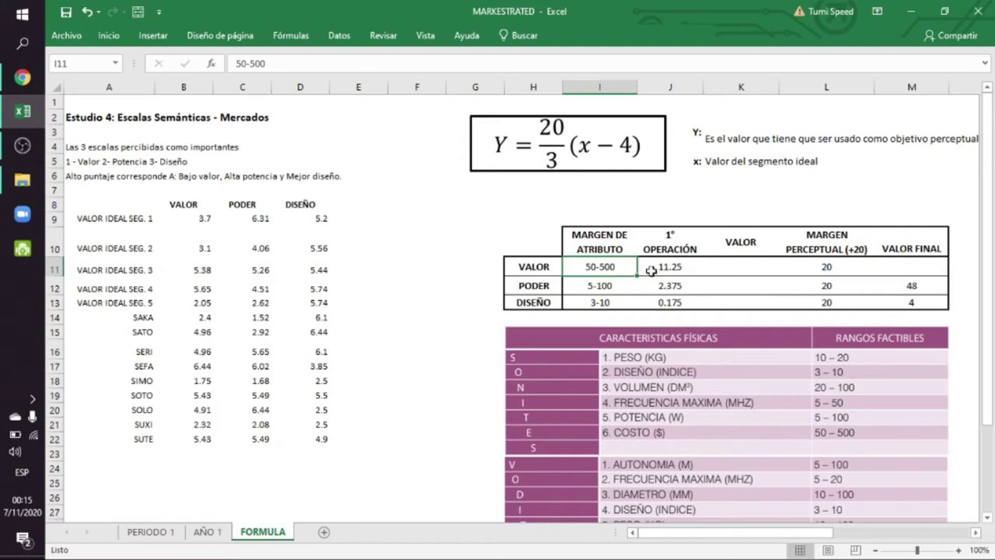
{"action": "left_click", "coordinate": [651, 269]}
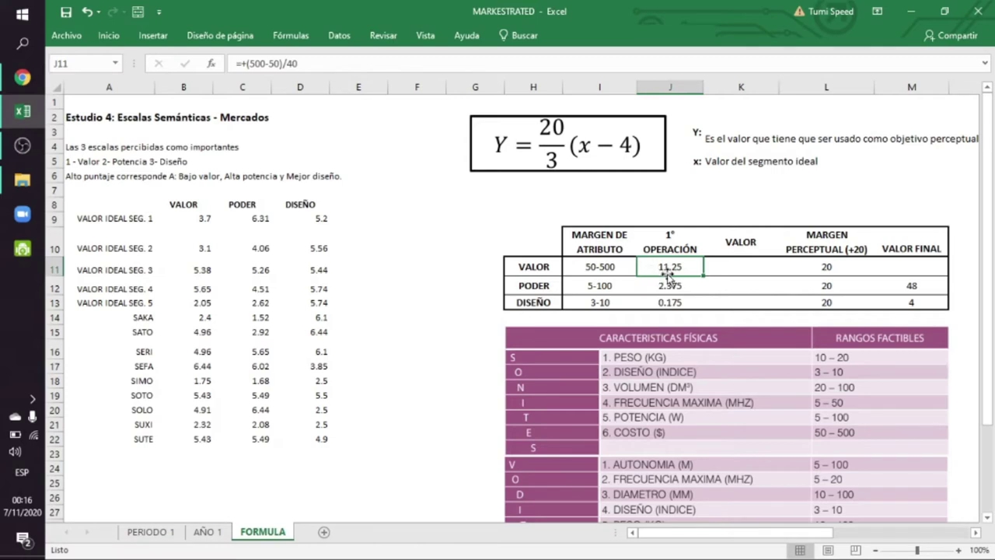
{"action": "double_click", "coordinate": [675, 266]}
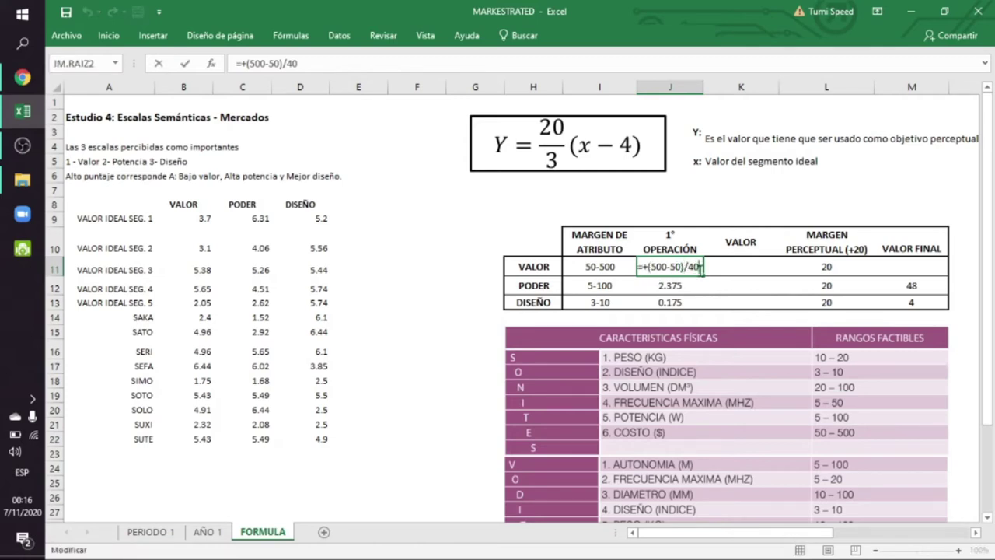
{"action": "key", "text": "shift+Home"}
{"action": "left_click", "coordinate": [701, 270]}
{"action": "key", "text": "Return"}
Step: Inspect the first-operation formulas of the Poder and Diseño rows, comparing them with the Valor row
{"action": "double_click", "coordinate": [671, 286]}
{"action": "left_click_drag", "start_coordinate": [644, 285], "coordinate": [691, 285]}
{"action": "left_click", "coordinate": [685, 286]}
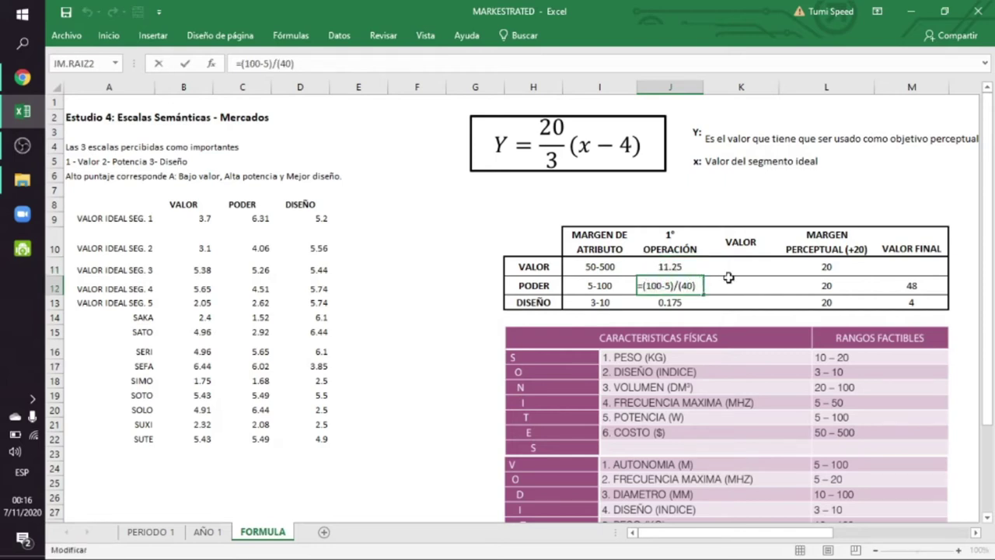
{"action": "key", "text": "Return"}
{"action": "double_click", "coordinate": [671, 302]}
{"action": "left_click_drag", "start_coordinate": [652, 303], "coordinate": [677, 303]}
{"action": "left_click", "coordinate": [682, 303]}
{"action": "key", "text": "Return"}
{"action": "key", "text": "Up"}
{"action": "key", "text": "Up"}
{"action": "key", "text": "Up"}
{"action": "key", "text": "Down"}
{"action": "key", "text": "Down"}
{"action": "key", "text": "Up"}
{"action": "key", "text": "Up"}
{"action": "key", "text": "Down"}
{"action": "key", "text": "Down"}
{"action": "key", "text": "Up"}
{"action": "key", "text": "Up"}
Step: Following the Y equation, enter =(20/3)*(B9-4) in the Valor row's Valor cell, based on segment 1's ideal Valor score
{"action": "key", "text": "Right"}
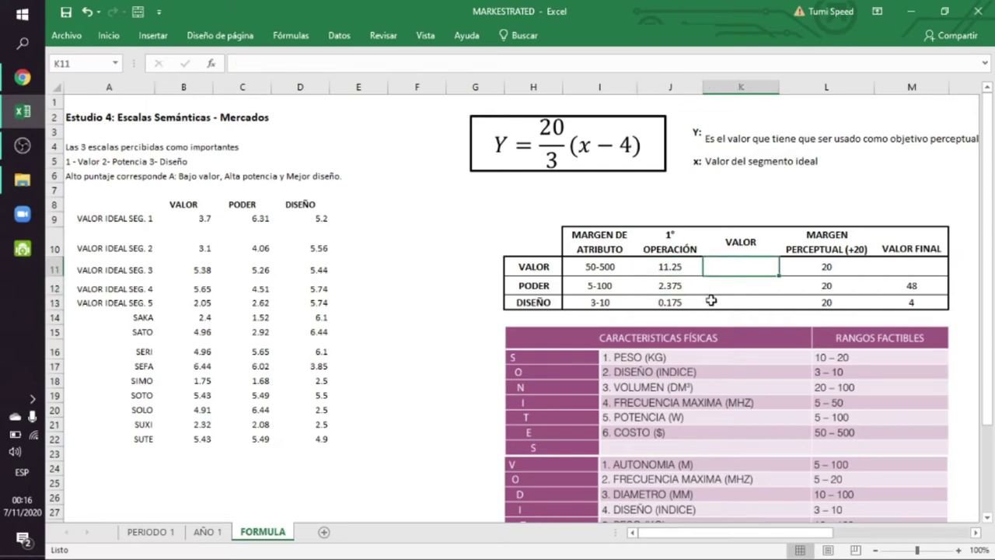
{"action": "left_click", "coordinate": [601, 155]}
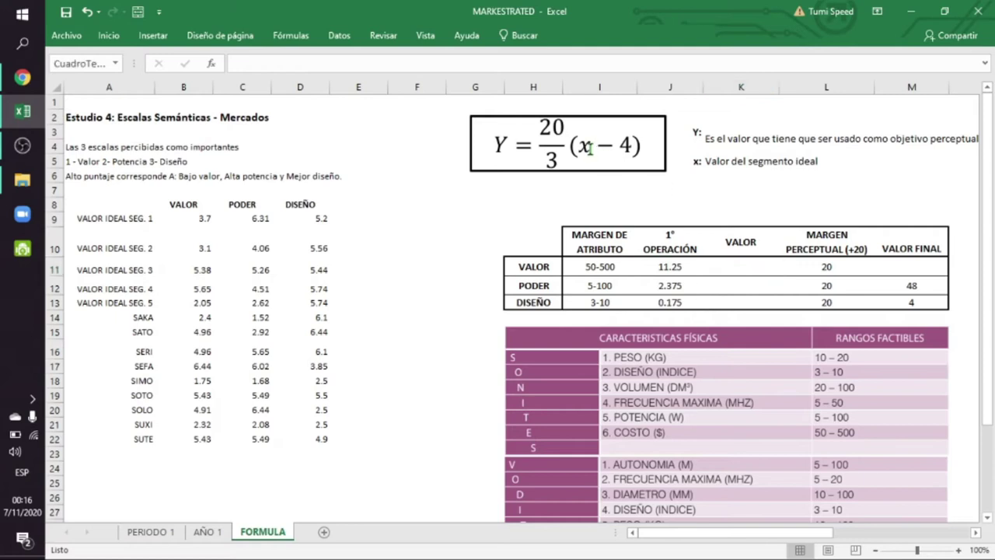
{"action": "left_click", "coordinate": [608, 193]}
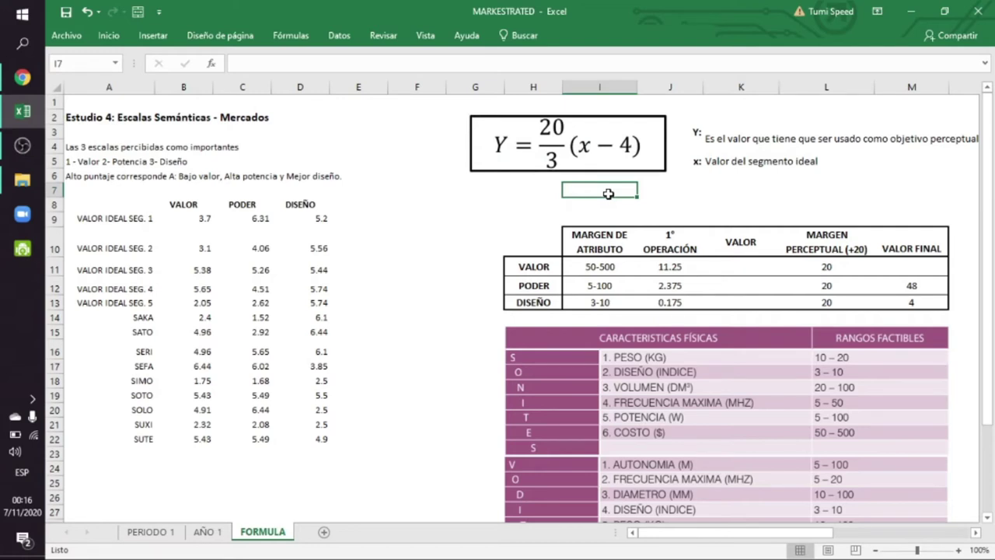
{"action": "key", "text": "Down"}
{"action": "key", "text": "Down"}
{"action": "key", "text": "Down"}
{"action": "key", "text": "Right"}
{"action": "key", "text": "Right"}
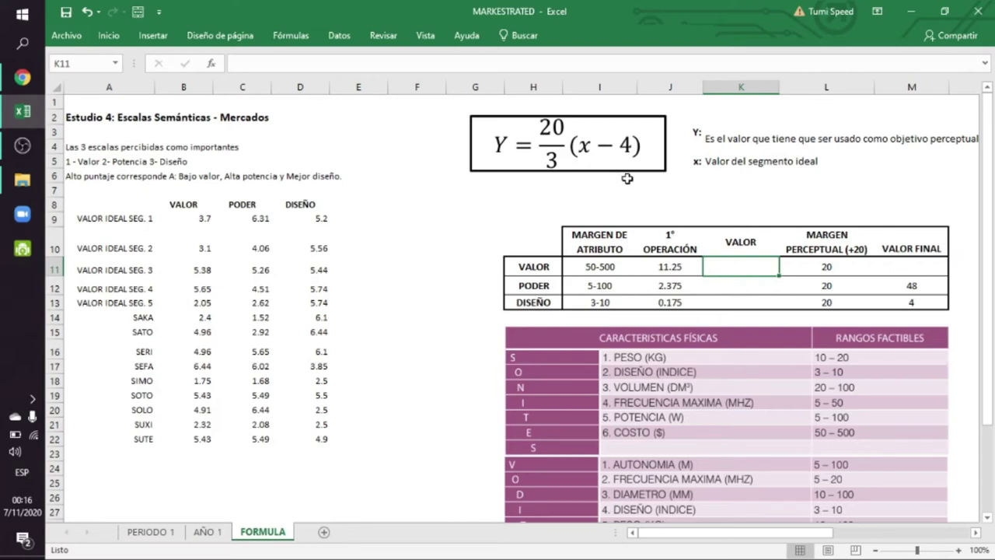
{"action": "type", "text": "+"}
{"action": "key", "text": "BackSpace"}
{"action": "type", "text": "="}
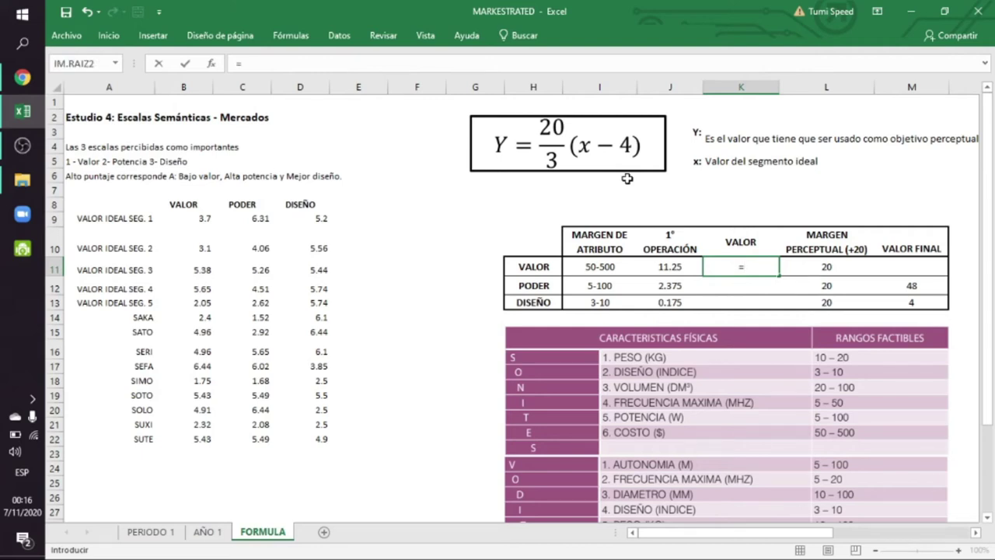
{"action": "type", "text": "(20/3)*("}
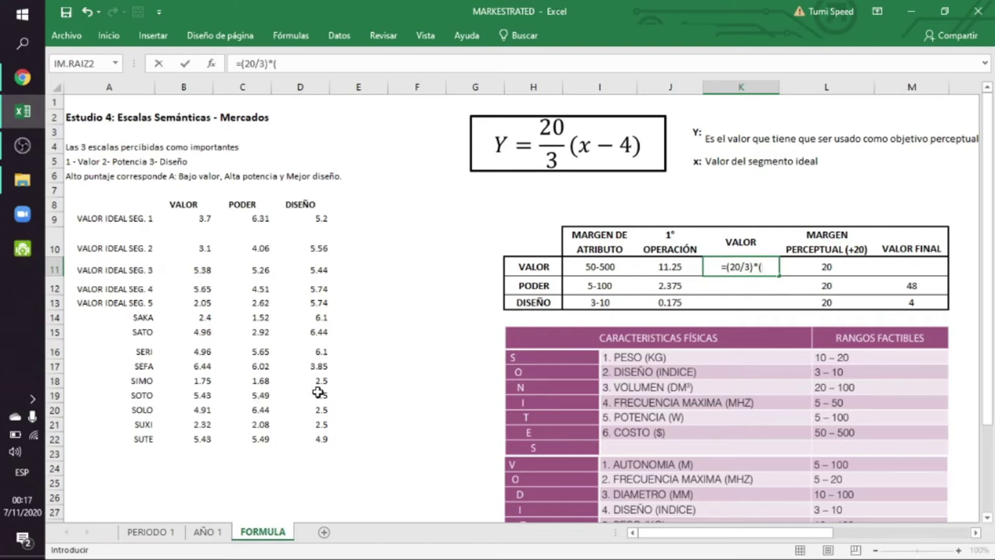
{"action": "left_click", "coordinate": [203, 220]}
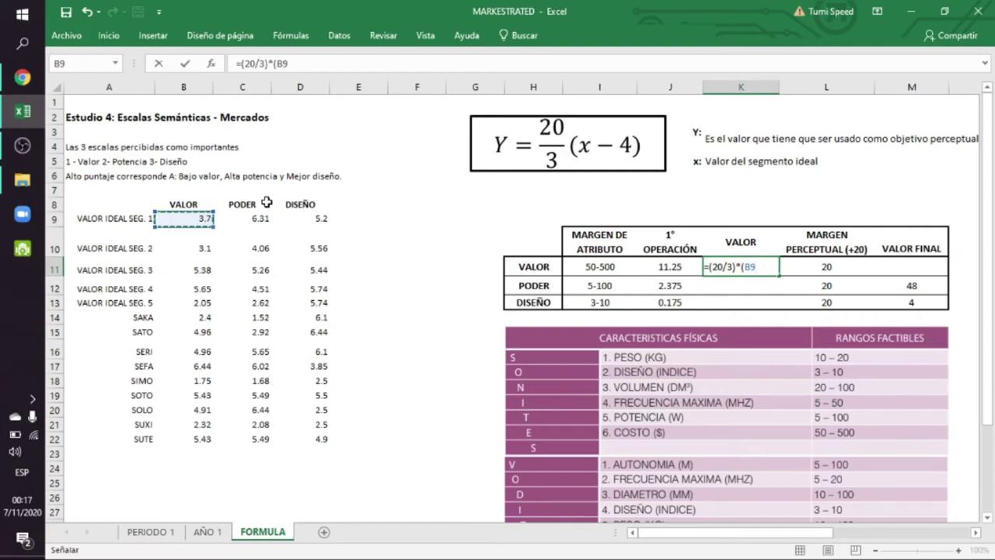
{"action": "type", "text": "-4)"}
{"action": "key", "text": "Return"}
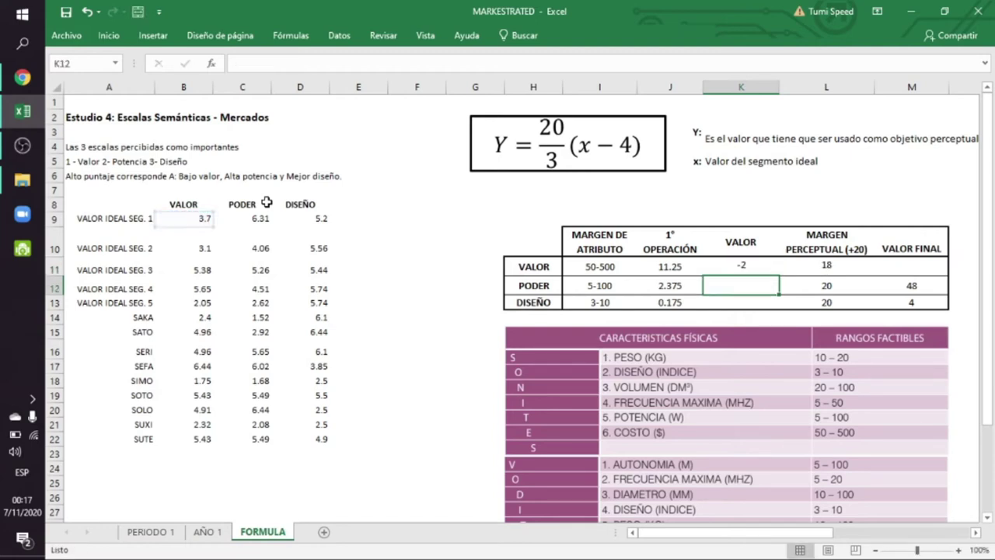
Step: Inspect the perceptual margin column and how the Valor row's perceptual margin formula uses the computed Valor cell
{"action": "left_click", "coordinate": [758, 271]}
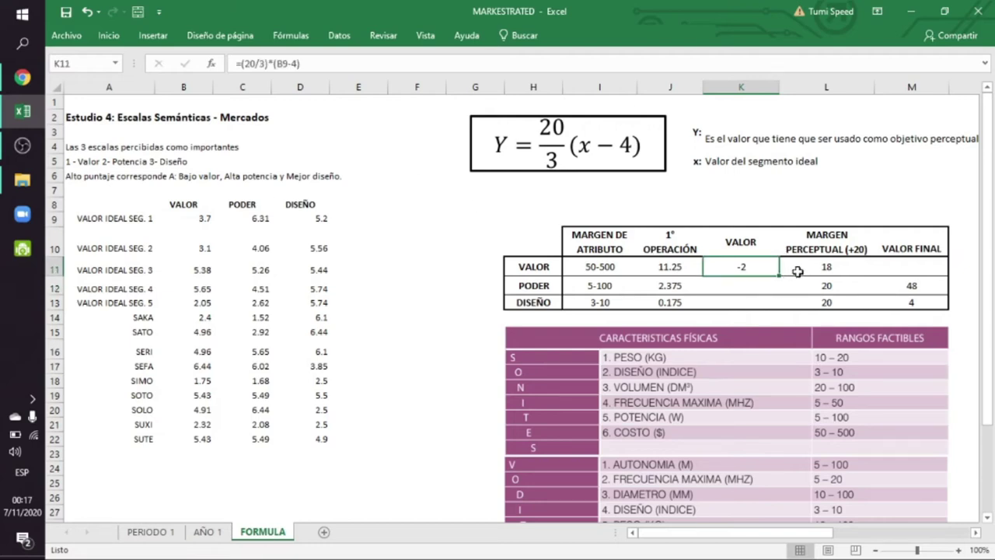
{"action": "left_click", "coordinate": [826, 269]}
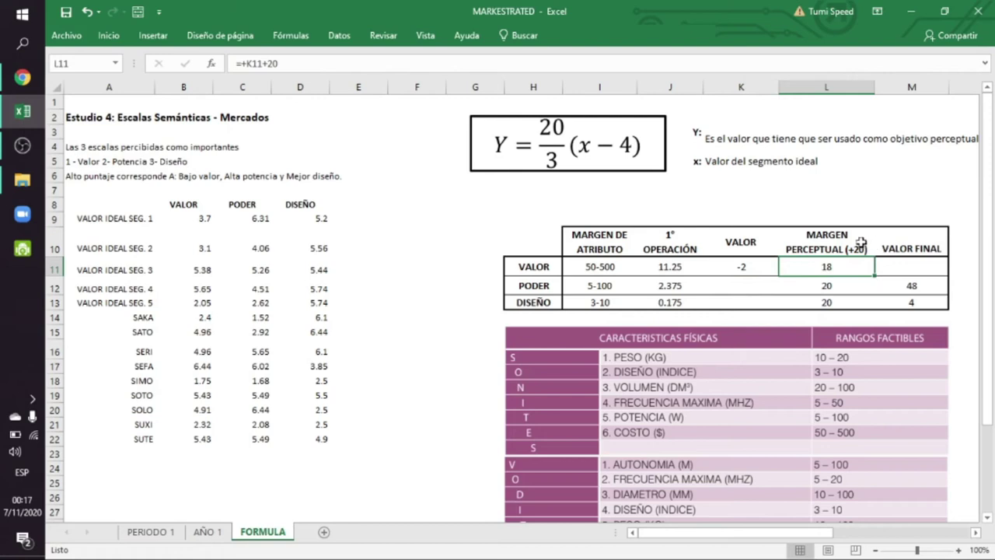
{"action": "left_click_drag", "start_coordinate": [861, 243], "coordinate": [855, 302]}
{"action": "left_click", "coordinate": [855, 267]}
{"action": "left_click", "coordinate": [762, 267]}
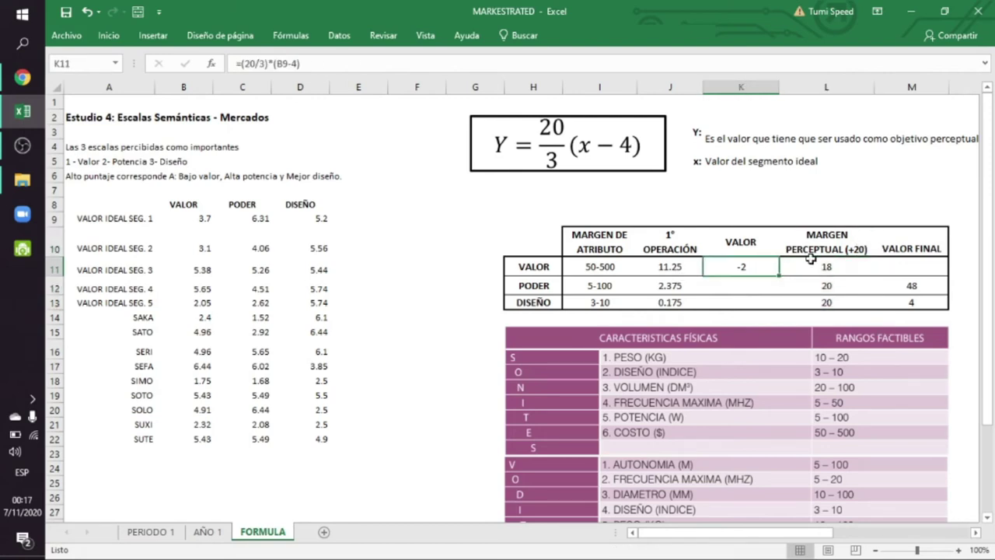
{"action": "double_click", "coordinate": [828, 265]}
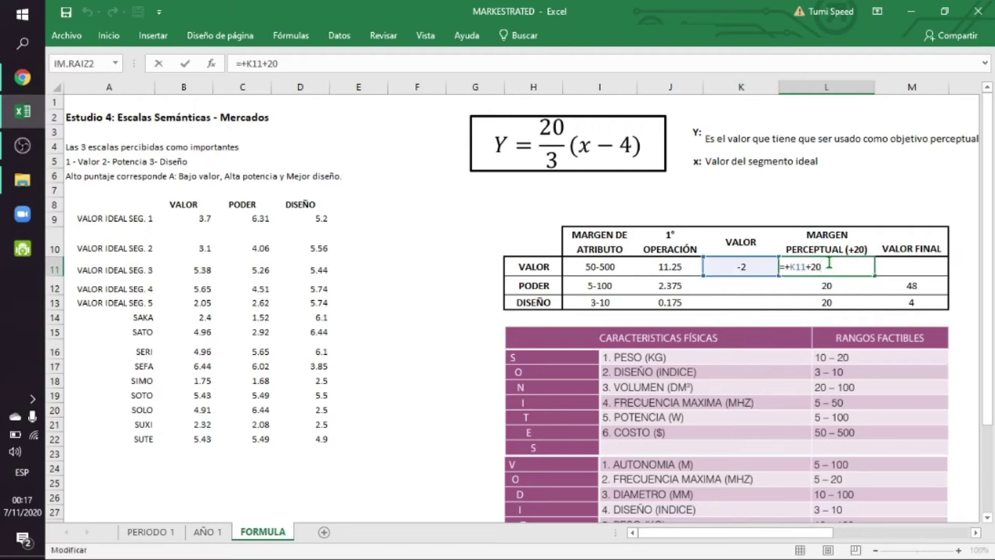
{"action": "key", "text": "Return"}
{"action": "left_click", "coordinate": [829, 265]}
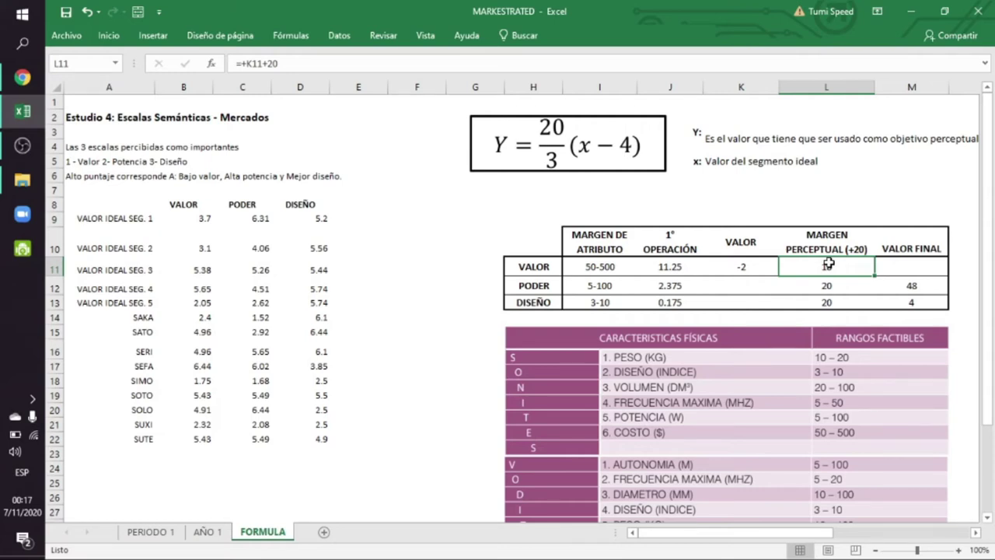
Step: Calculate the Valor row's final value in M11 by multiplying its first operation by its perceptual margin, +J11*L11
{"action": "key", "text": "Right"}
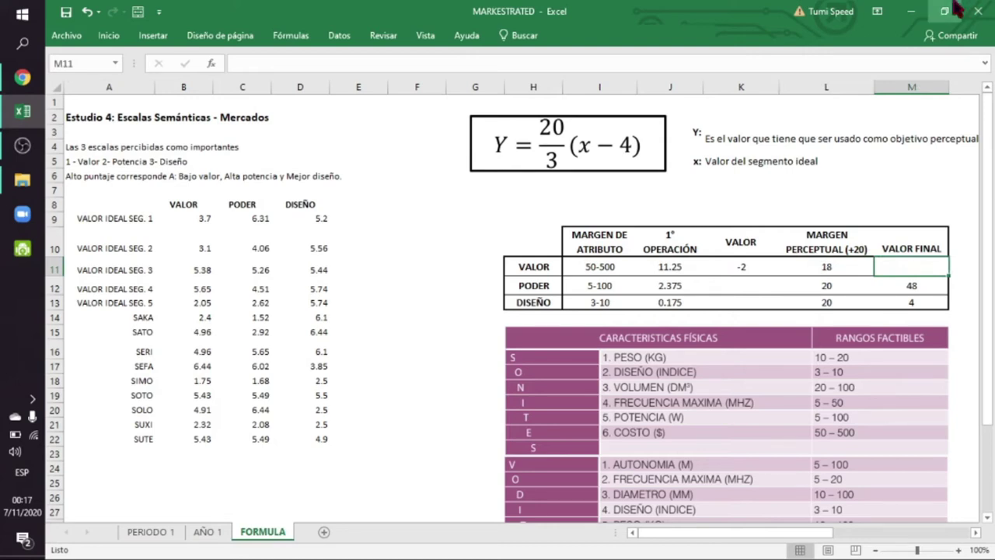
{"action": "type", "text": "+"}
{"action": "key", "text": "Left"}
{"action": "key", "text": "Left"}
{"action": "key", "text": "Left"}
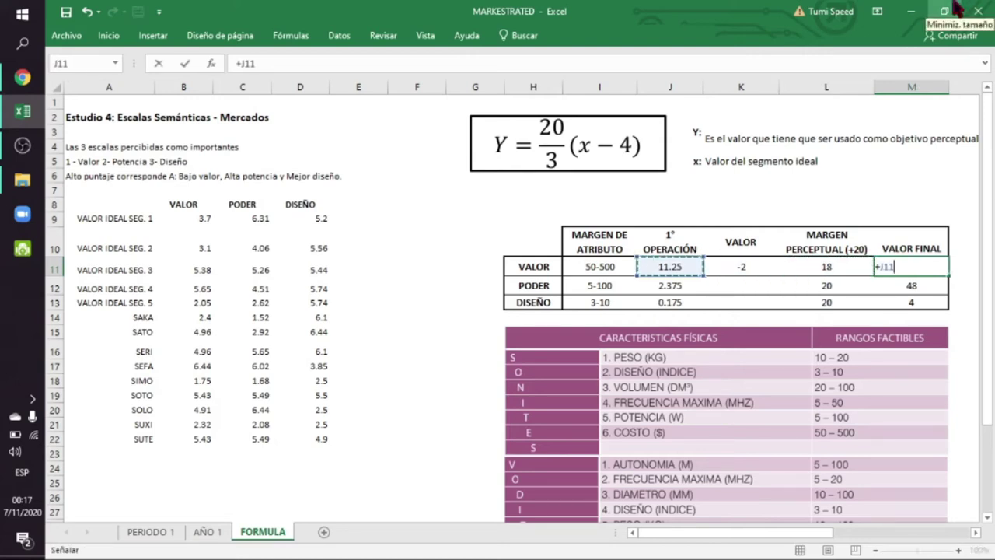
{"action": "type", "text": "*"}
{"action": "key", "text": "Left"}
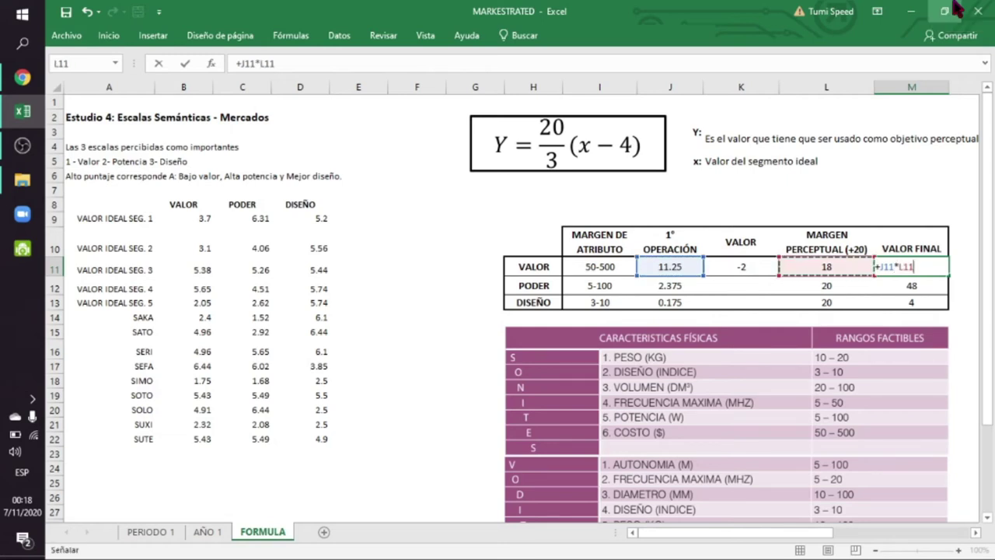
{"action": "key", "text": "Return"}
Step: Compare the Valor row's final value with segment 1's ideal Valor score, and check the Poder row's first operation
{"action": "left_click", "coordinate": [920, 266]}
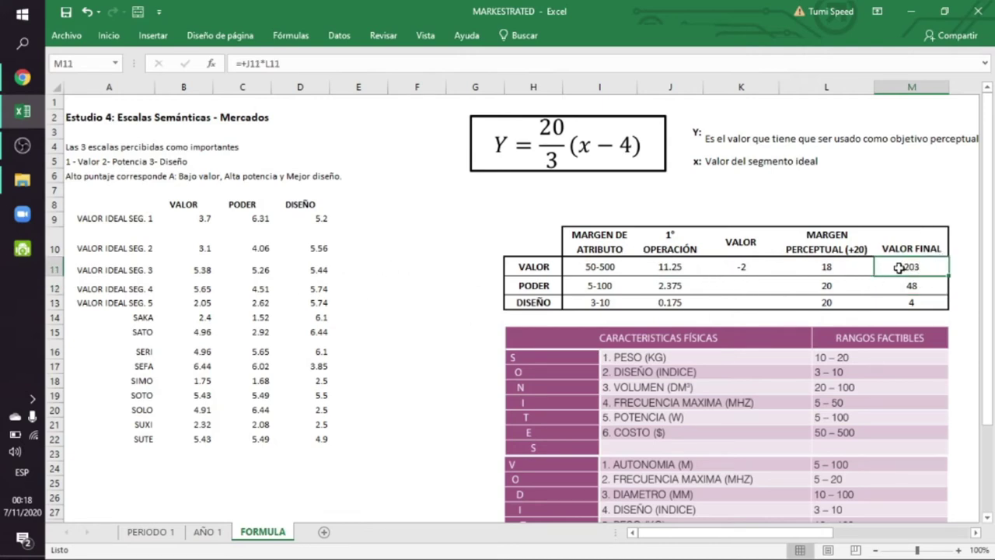
{"action": "left_click", "coordinate": [195, 220]}
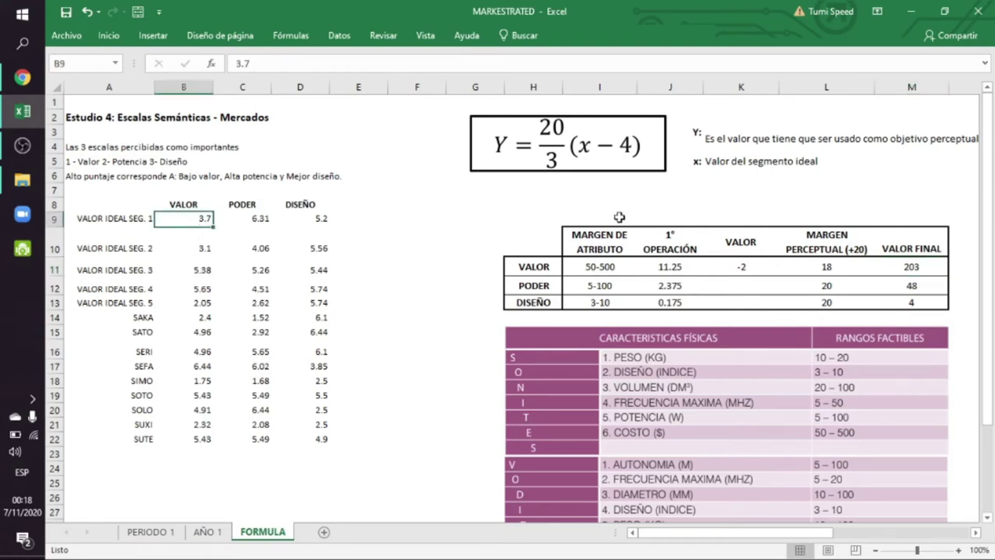
{"action": "left_click", "coordinate": [889, 266]}
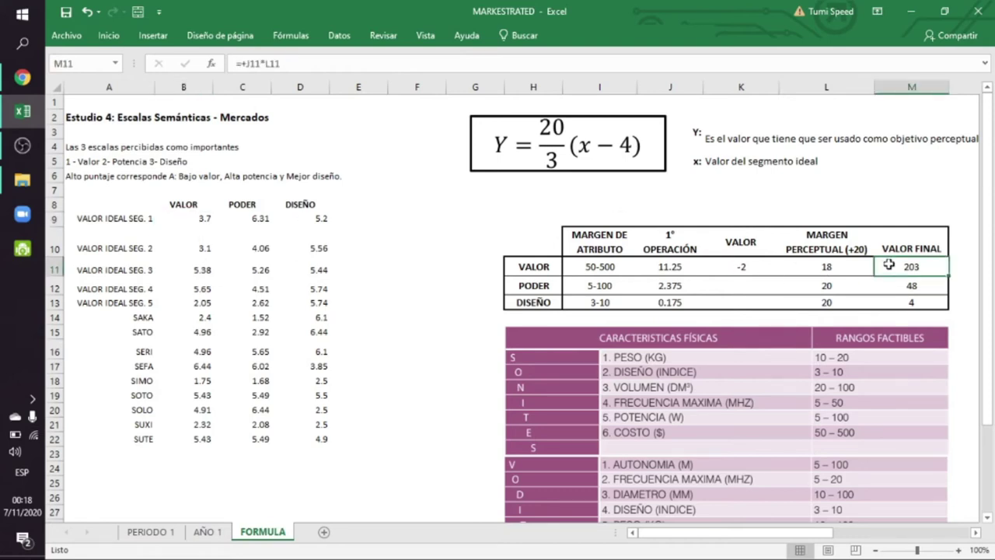
{"action": "key", "text": "Down"}
{"action": "key", "text": "Left"}
{"action": "key", "text": "Left"}
{"action": "key", "text": "Left"}
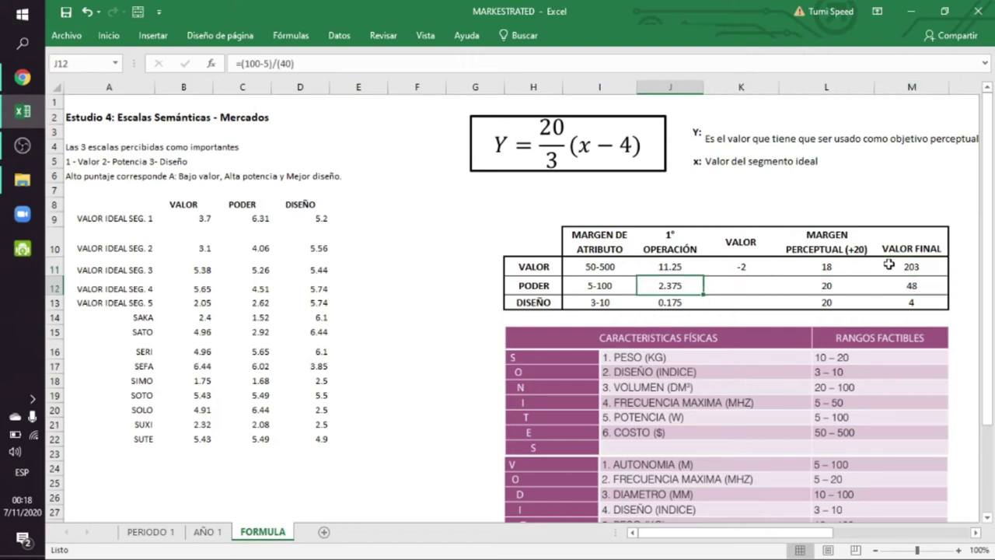
{"action": "left_click", "coordinate": [550, 285]}
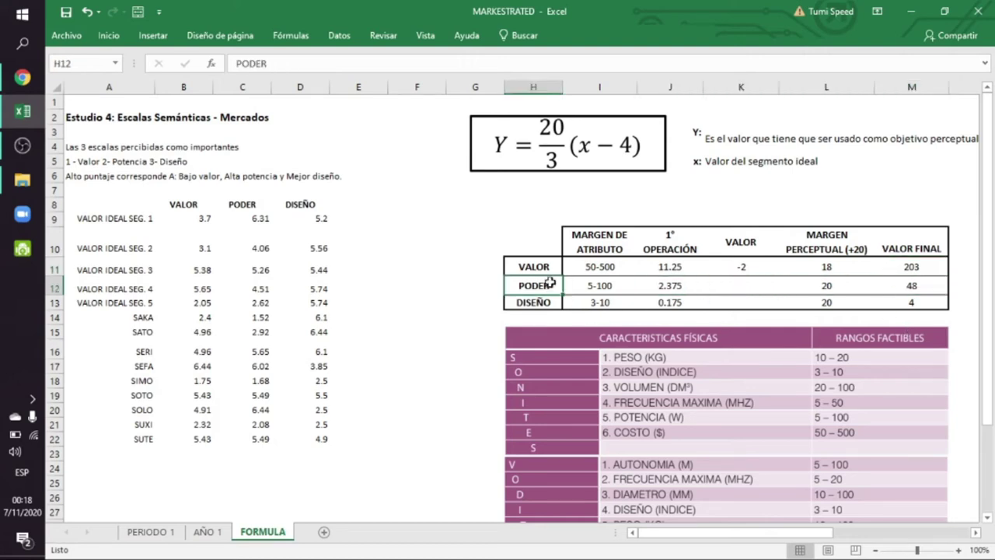
Step: Copy the Valor row's Valor formula into the Poder row and change it to =(20/3)*(C9-4), using segment 1's Poder score
{"action": "left_click", "coordinate": [716, 291]}
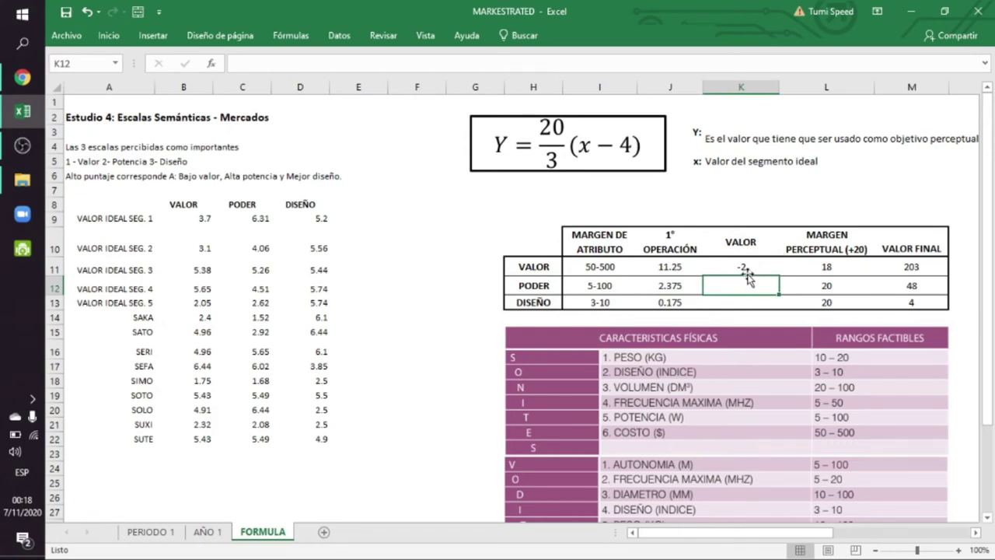
{"action": "left_click", "coordinate": [741, 267]}
{"action": "left_click_drag", "start_coordinate": [300, 63], "coordinate": [226, 69]}
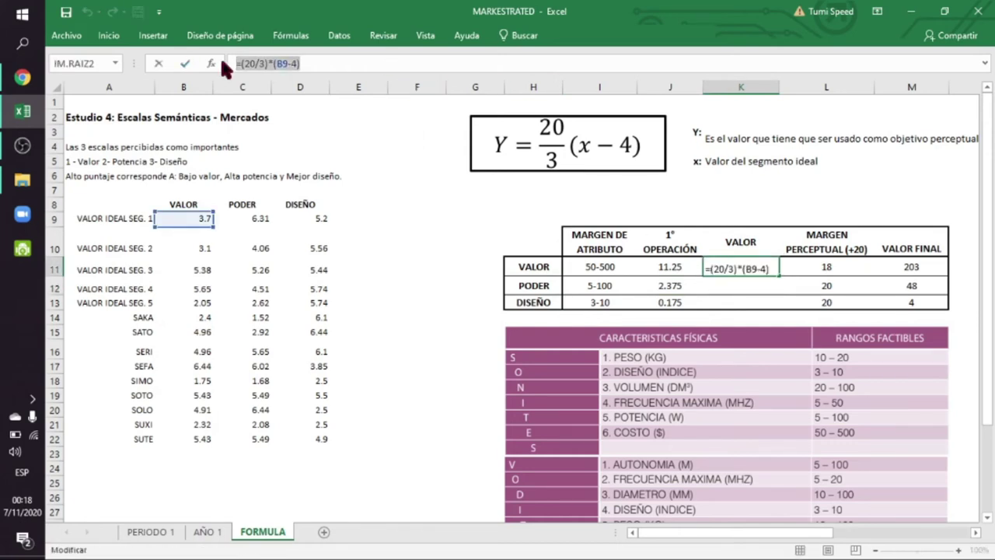
{"action": "key", "text": "ctrl+c"}
{"action": "key", "text": "Return"}
{"action": "key", "text": "ctrl+v"}
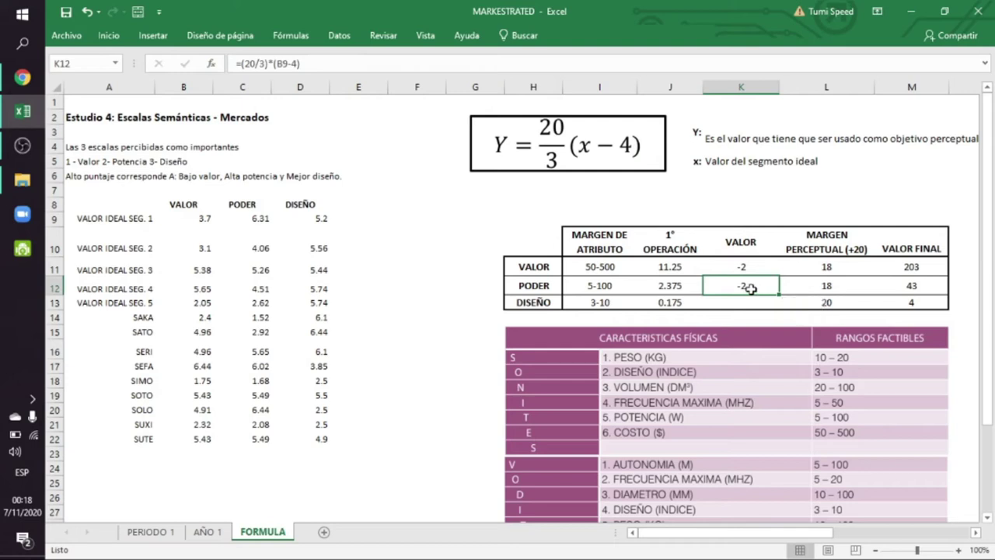
{"action": "double_click", "coordinate": [750, 288]}
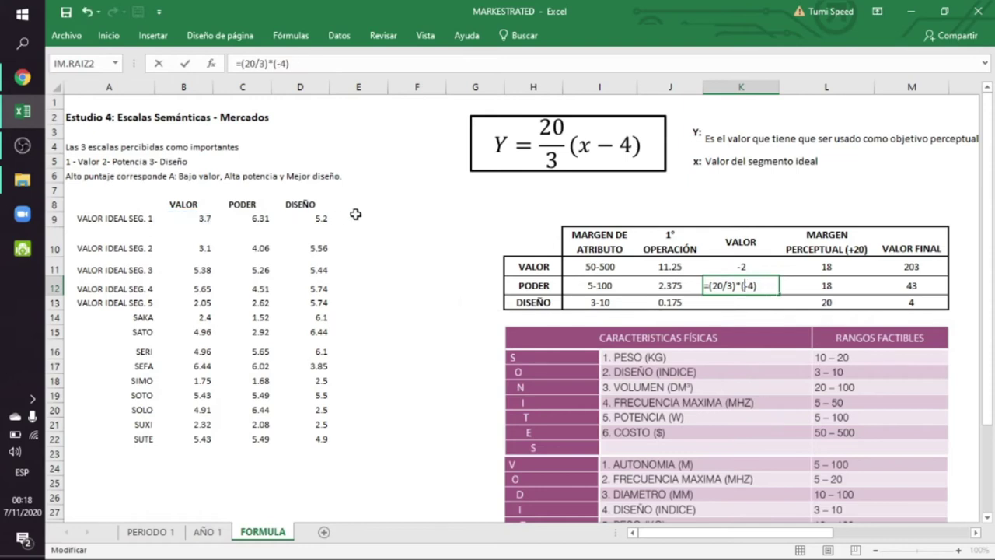
{"action": "left_click", "coordinate": [263, 219]}
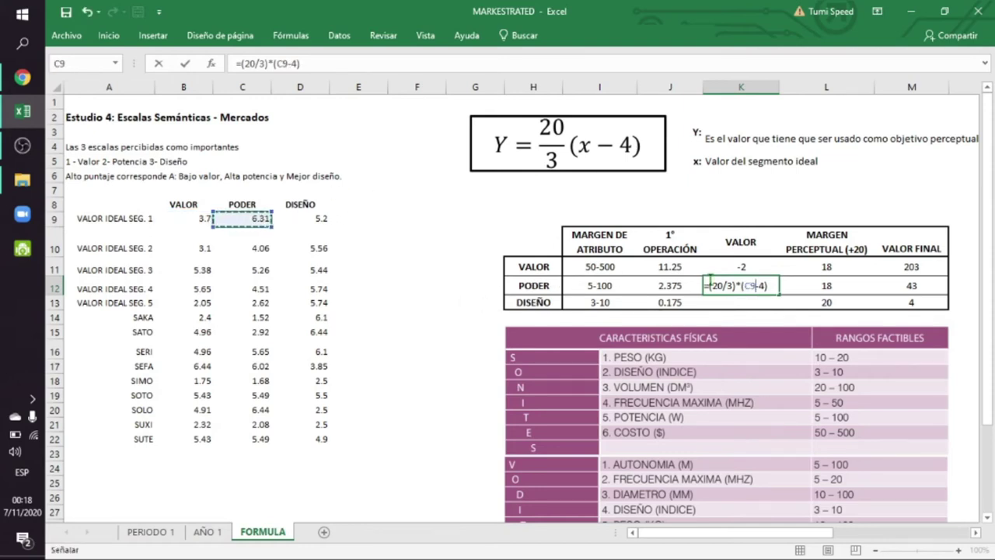
{"action": "key", "text": "Return"}
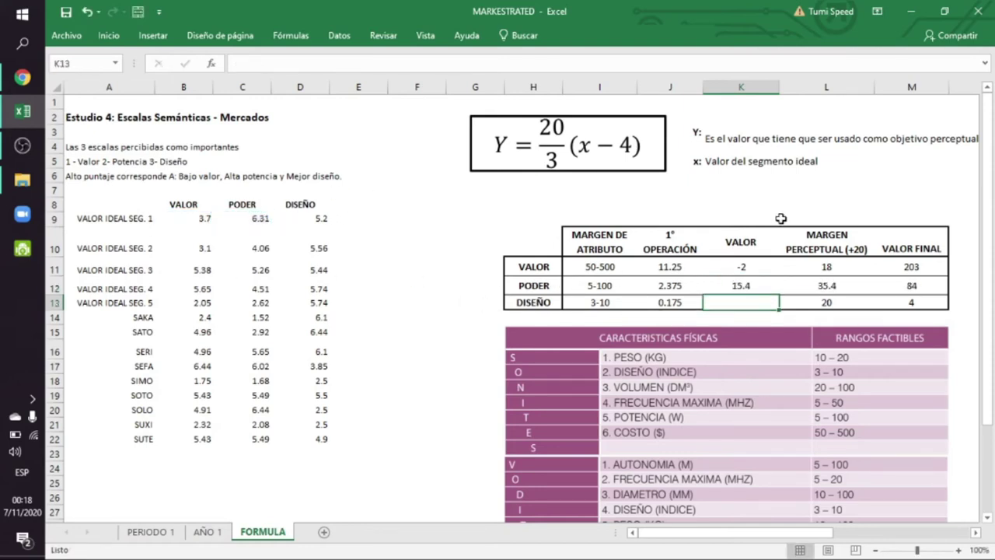
Step: Review the Poder row's final value against segment 1's ideal Valor, Poder and Diseño scores
{"action": "left_click", "coordinate": [907, 286]}
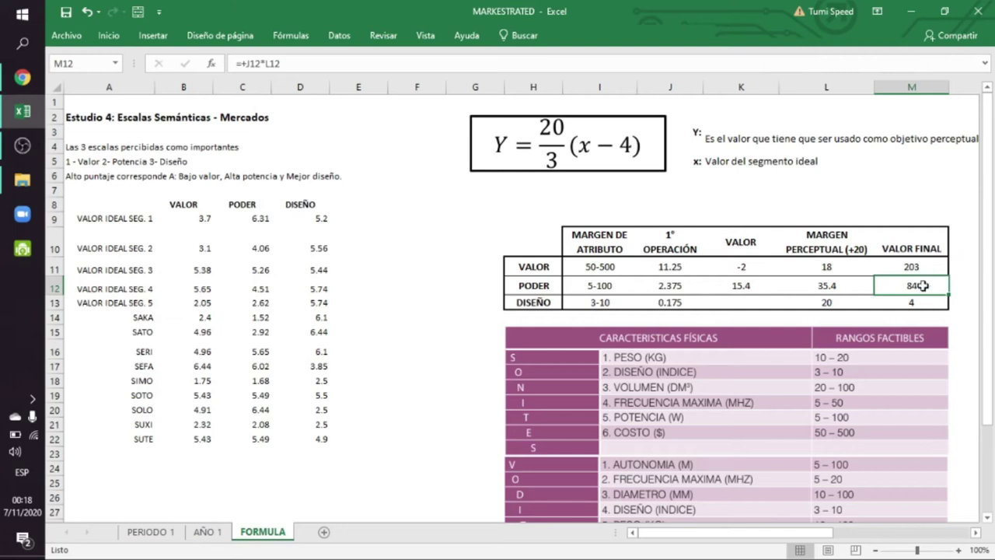
{"action": "left_click_drag", "start_coordinate": [168, 218], "coordinate": [287, 220]}
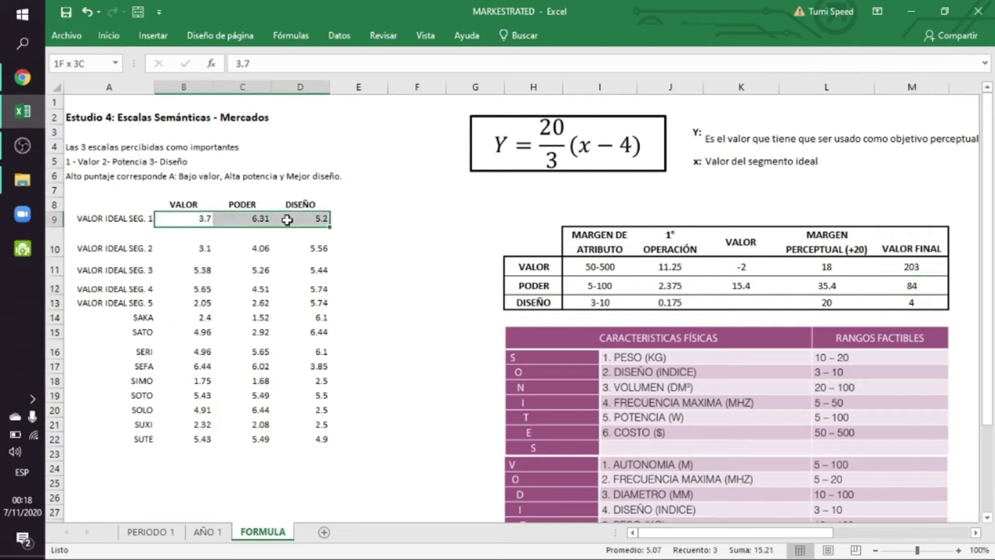
Step: Highlight segment 1's ideal value row and the SOTO row in the scales table with yellow fill
{"action": "left_click_drag", "start_coordinate": [138, 219], "coordinate": [329, 219]}
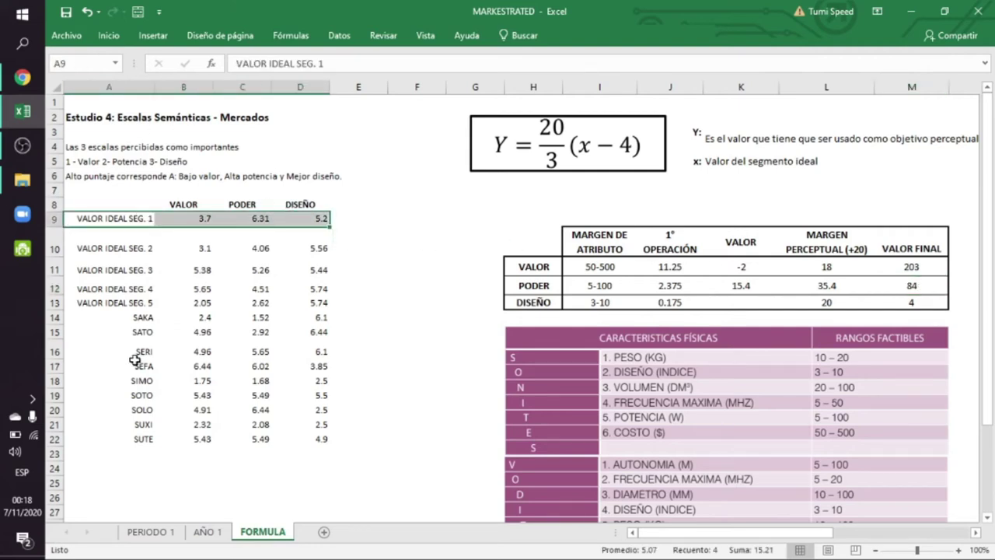
{"action": "left_click_drag", "start_coordinate": [143, 396], "coordinate": [299, 395]}
{"action": "left_click", "coordinate": [109, 35]}
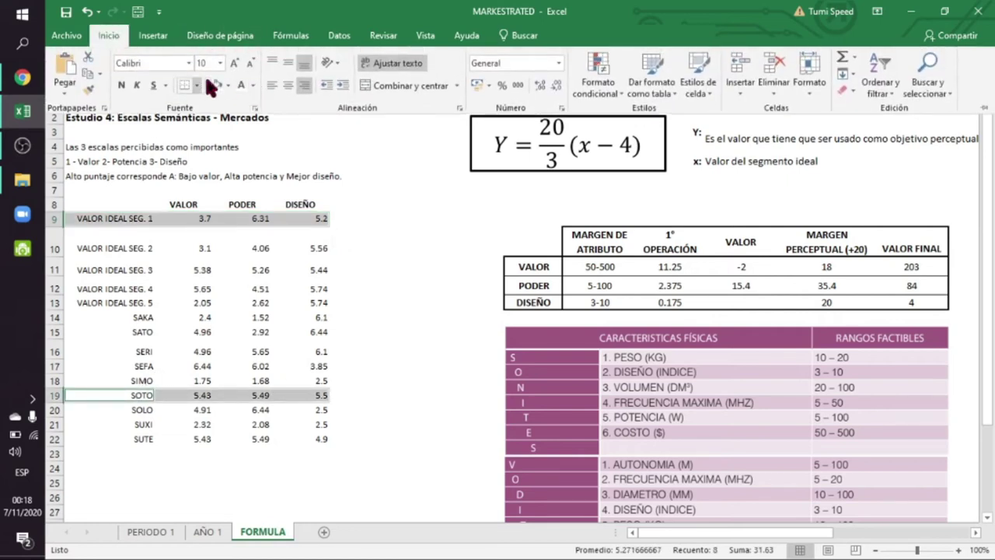
{"action": "left_click", "coordinate": [225, 85]}
{"action": "left_click", "coordinate": [248, 196]}
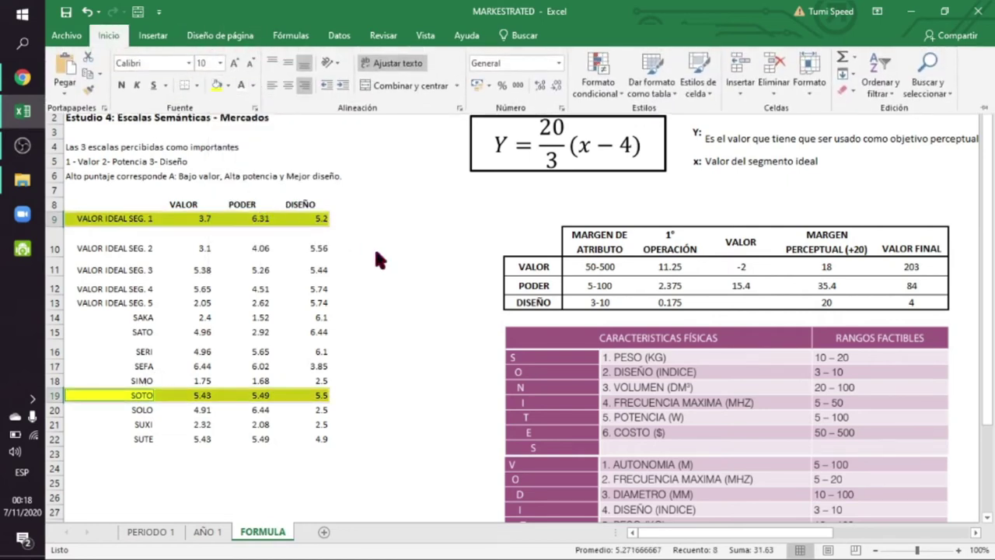
{"action": "left_click", "coordinate": [418, 266]}
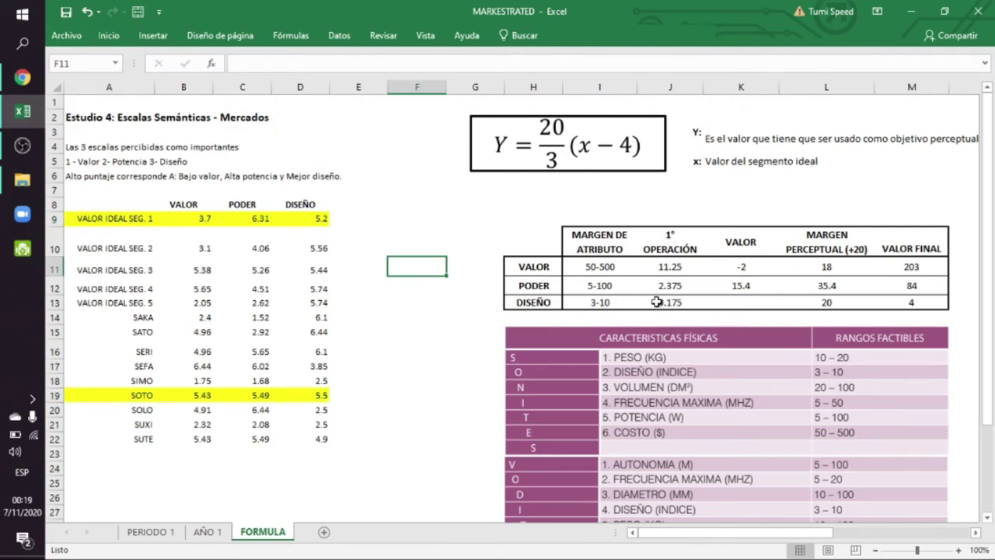
Step: Copy the Poder row's Valor formula into the Diseño row and change it to =(20/3)*(D9-4), using segment 1's Diseño score
{"action": "left_click", "coordinate": [742, 285]}
{"action": "double_click", "coordinate": [752, 285]}
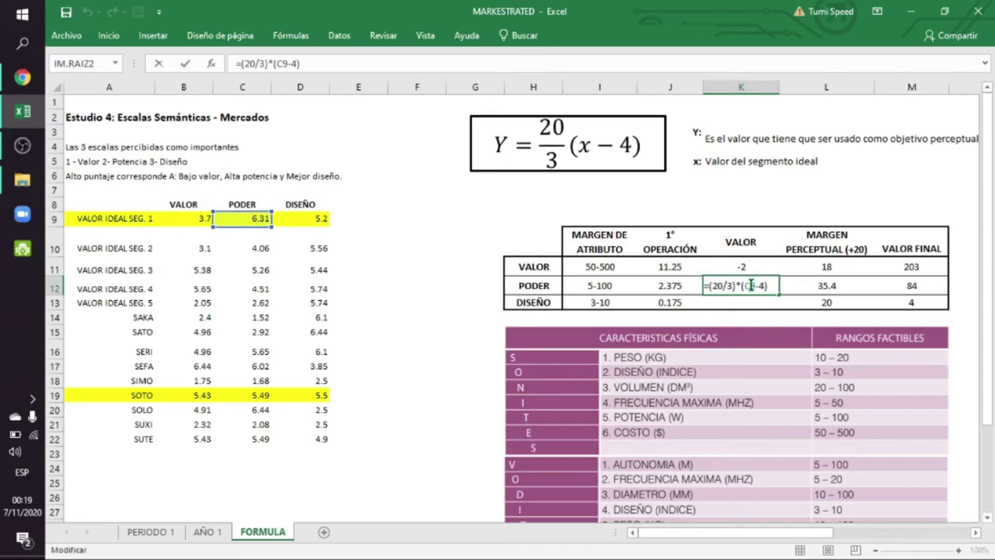
{"action": "key", "text": "Return"}
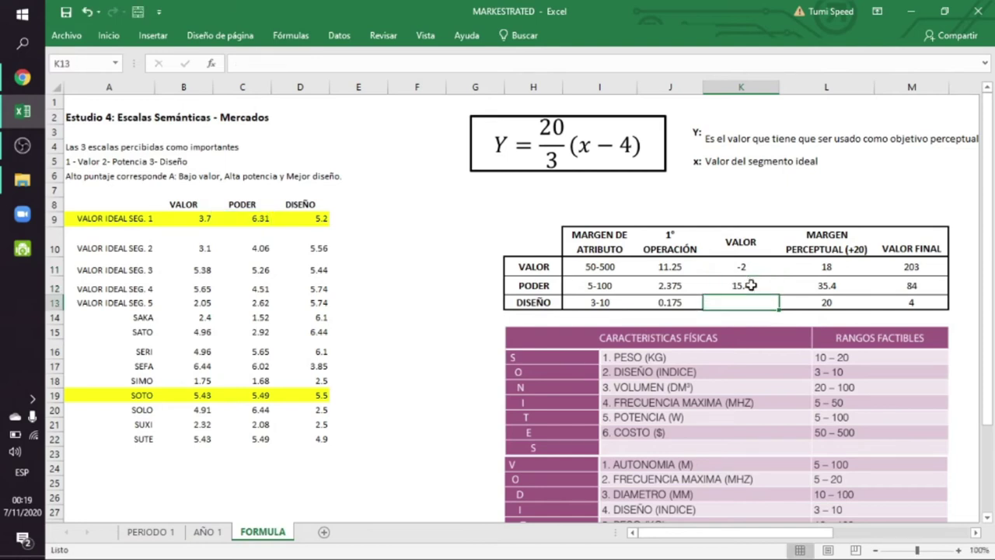
{"action": "key", "text": "ctrl+v"}
{"action": "double_click", "coordinate": [745, 302]}
{"action": "double_click", "coordinate": [752, 303]}
{"action": "key", "text": "BackSpace"}
{"action": "left_click", "coordinate": [303, 223]}
{"action": "key", "text": "Return"}
Step: Review the final values for Valor, Poder and Diseño against segment 1's ideal scores and the feasible ranges table
{"action": "left_click", "coordinate": [911, 302]}
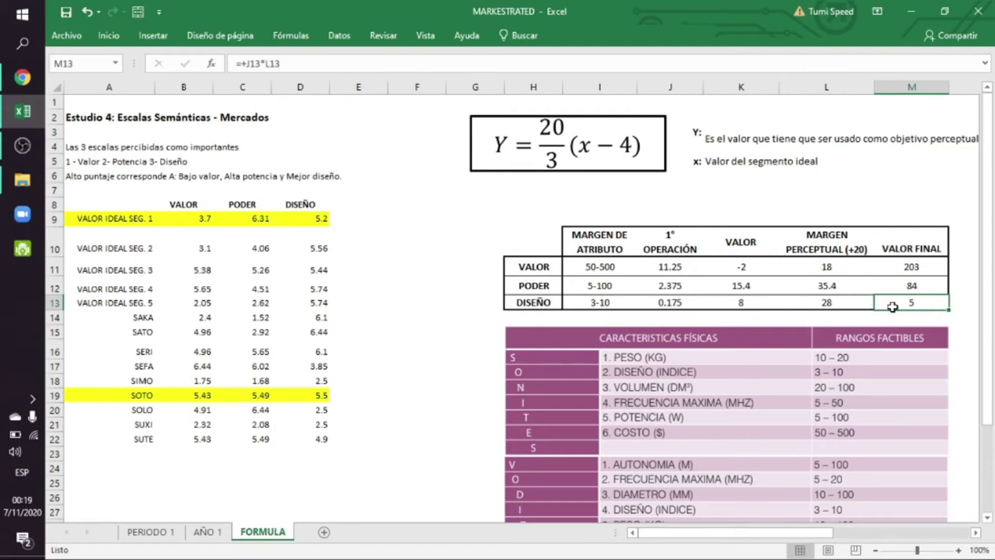
{"action": "left_click_drag", "start_coordinate": [148, 218], "coordinate": [315, 218]}
{"action": "left_click", "coordinate": [818, 373]}
{"action": "left_click", "coordinate": [901, 303]}
{"action": "left_click", "coordinate": [954, 292]}
{"action": "scroll", "coordinate": [955, 297], "scroll_direction": "down", "scroll_amount": 2}
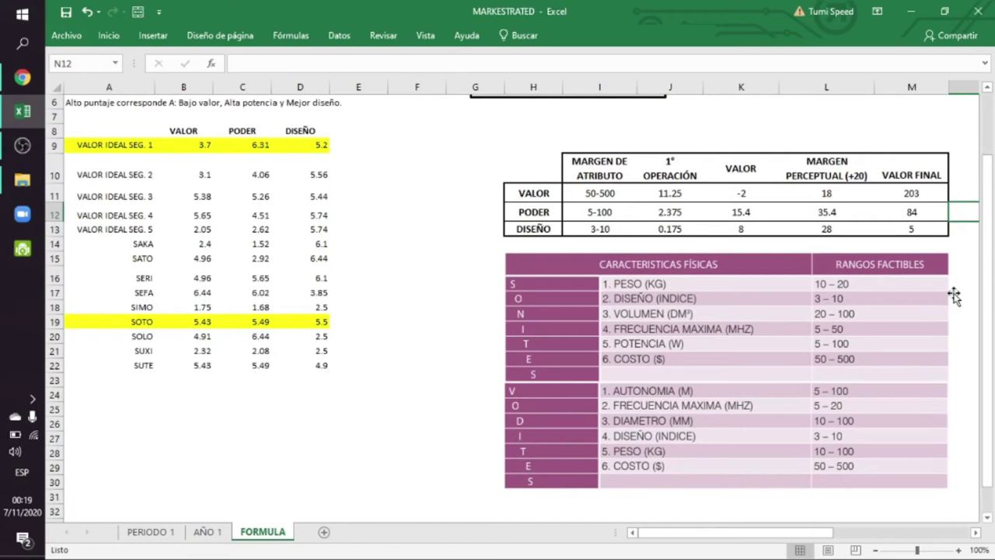
{"action": "scroll", "coordinate": [926, 290], "scroll_direction": "up", "scroll_amount": 3}
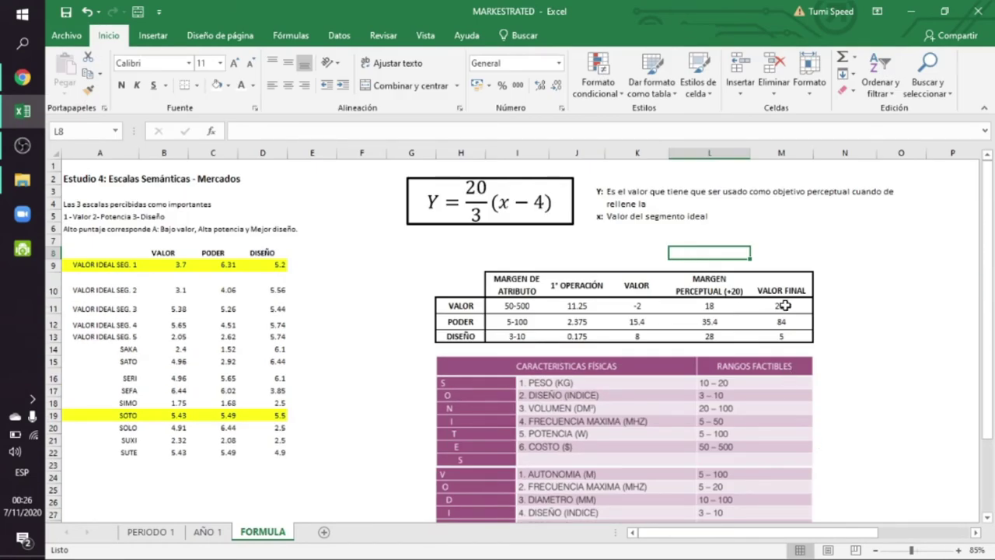
{"action": "left_click_drag", "start_coordinate": [781, 306], "coordinate": [781, 336]}
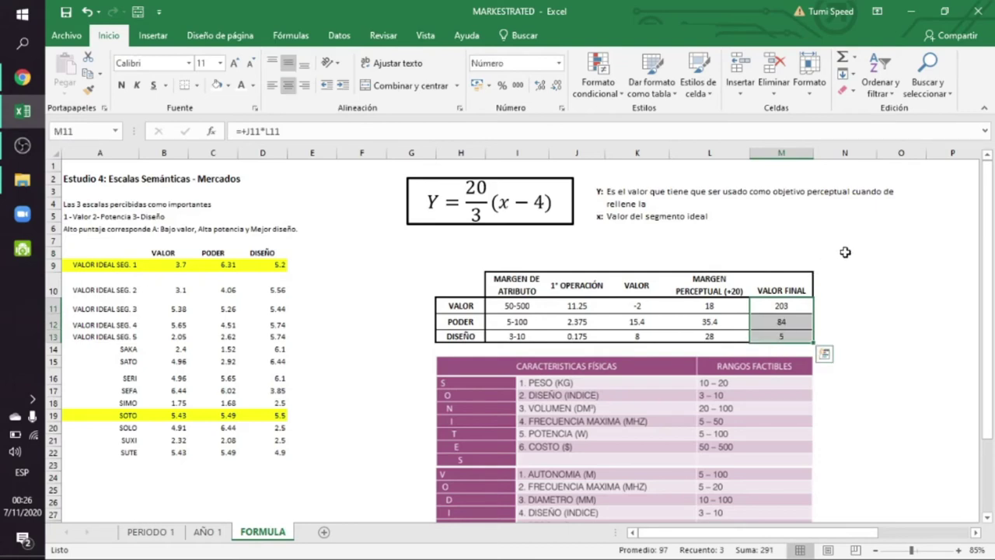
Step: Switch to the Labsag decisions page in Chrome and name the first I&D project PSOKO
{"action": "key", "text": "alt+Tab"}
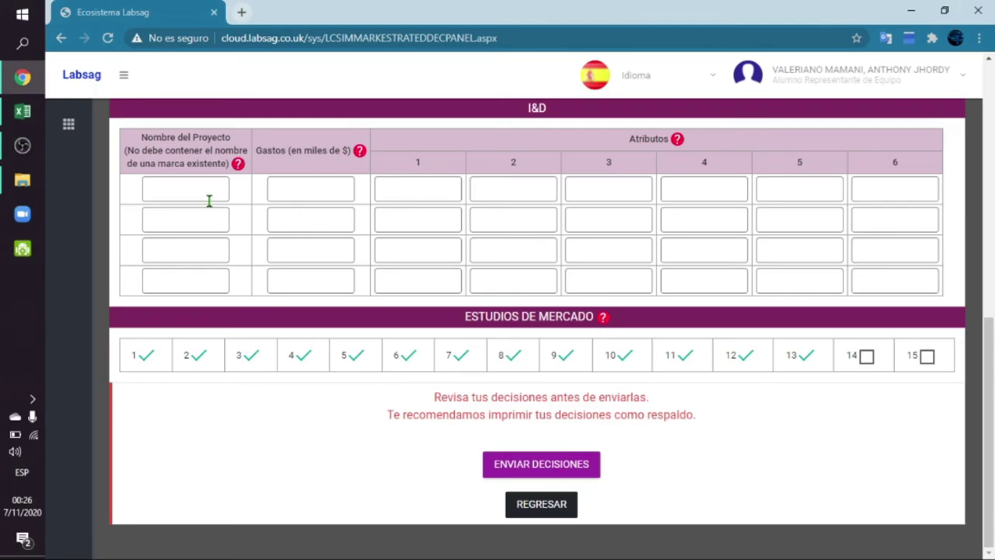
{"action": "left_click", "coordinate": [148, 189]}
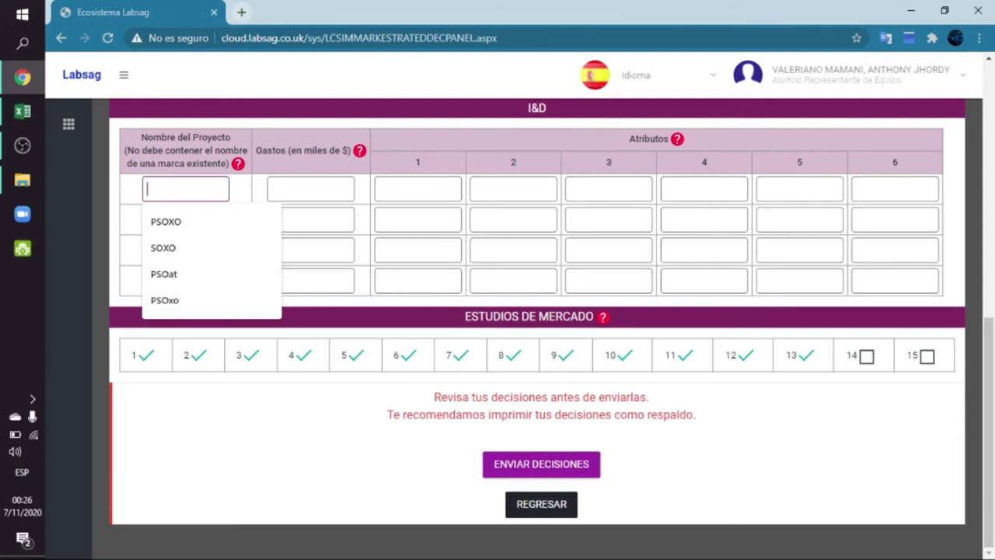
{"action": "type", "text": "P"}
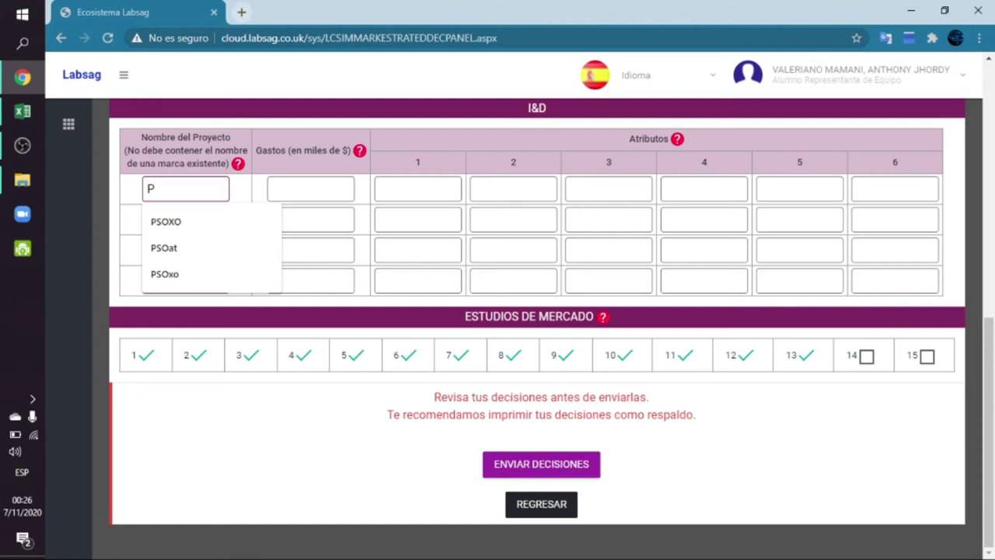
{"action": "type", "text": "S"}
{"action": "type", "text": "OKO"}
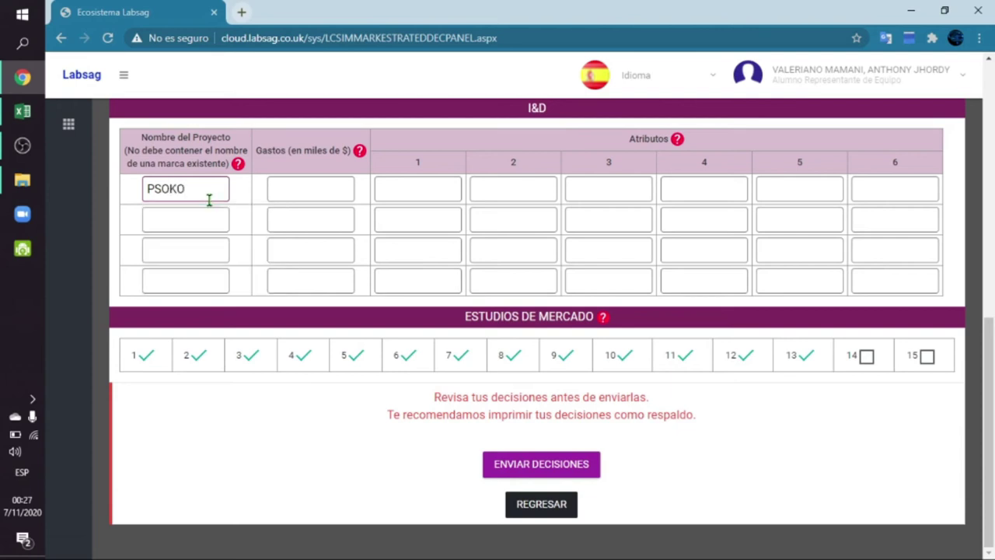
Step: Set the PSOKO project's expenses to 2500 thousand dollars
{"action": "left_click", "coordinate": [308, 185]}
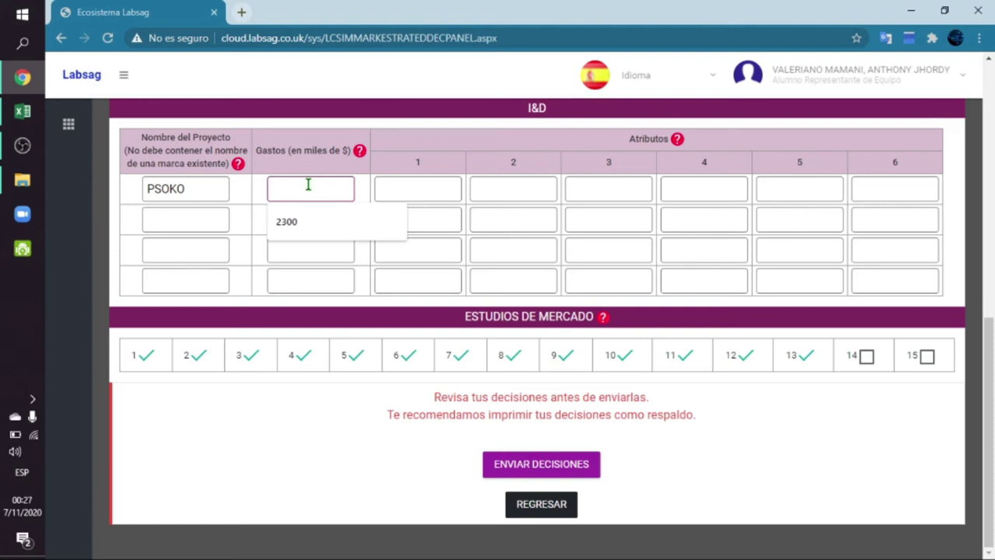
{"action": "type", "text": "2500"}
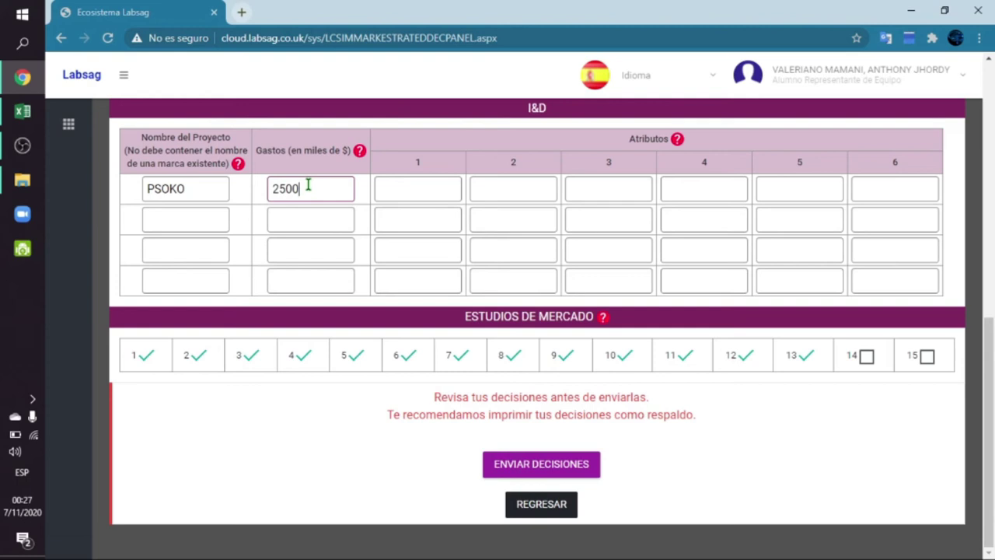
{"action": "left_click_drag", "start_coordinate": [308, 185], "coordinate": [360, 189]}
{"action": "left_click", "coordinate": [274, 189]}
{"action": "left_click", "coordinate": [314, 149]}
{"action": "left_click", "coordinate": [408, 189]}
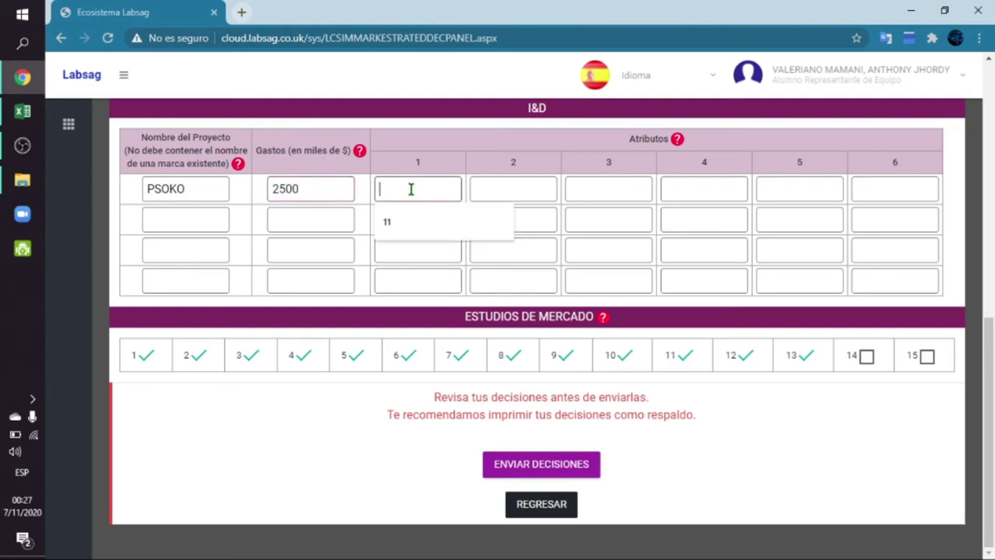
{"action": "left_click", "coordinate": [486, 165]}
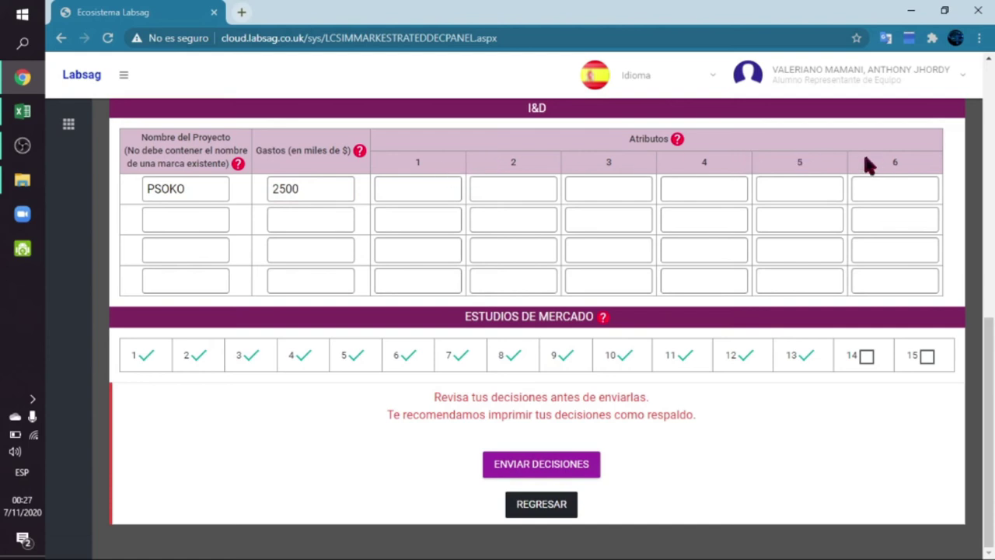
Step: Switch to Excel and match the Sonites' numbered physical characteristics with the Valor, Poder and Diseño rows and segment 1's ideal scores
{"action": "key", "text": "alt+Tab"}
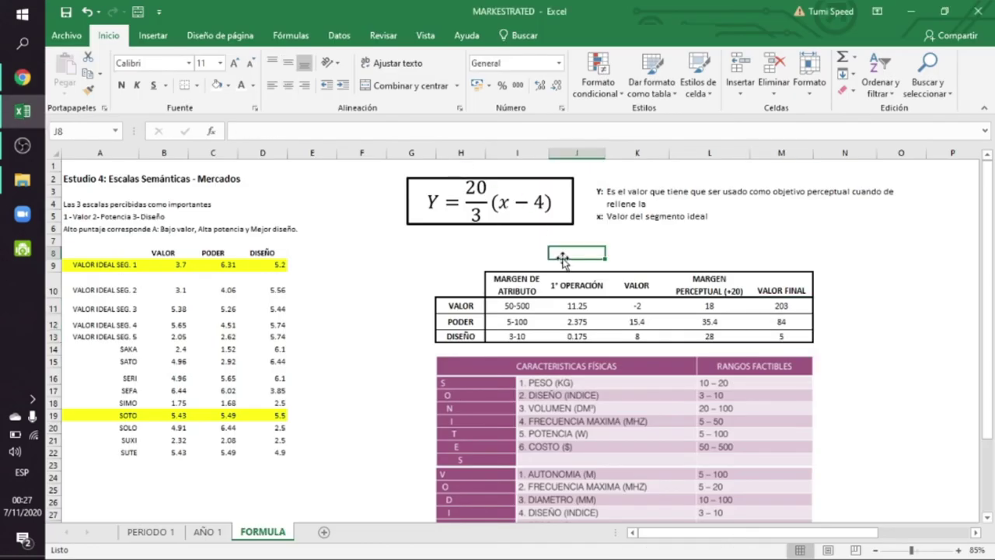
{"action": "scroll", "coordinate": [545, 311], "scroll_direction": "down", "scroll_amount": 2}
{"action": "left_click", "coordinate": [567, 309]}
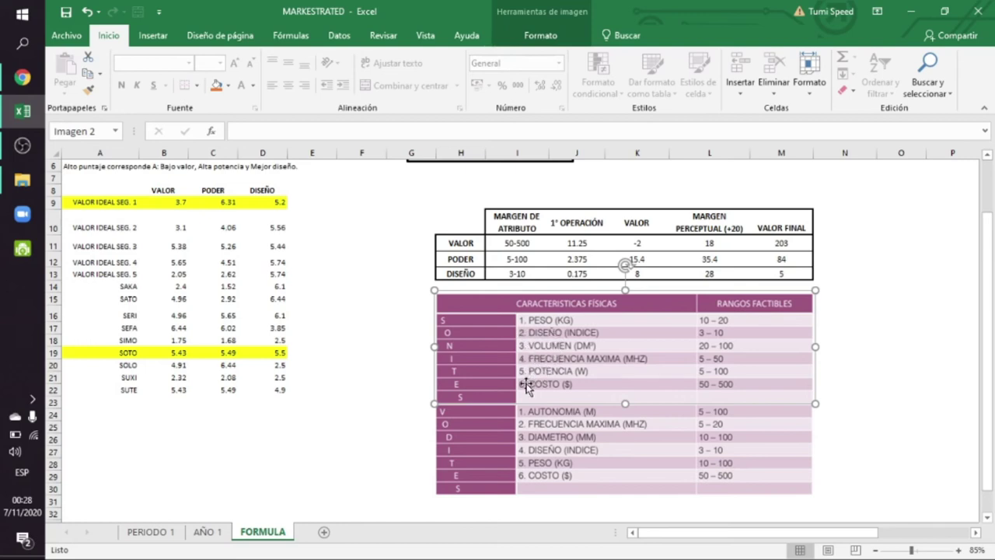
{"action": "left_click", "coordinate": [756, 244]}
{"action": "left_click_drag", "start_coordinate": [464, 246], "coordinate": [773, 244]}
{"action": "left_click_drag", "start_coordinate": [461, 261], "coordinate": [778, 274]}
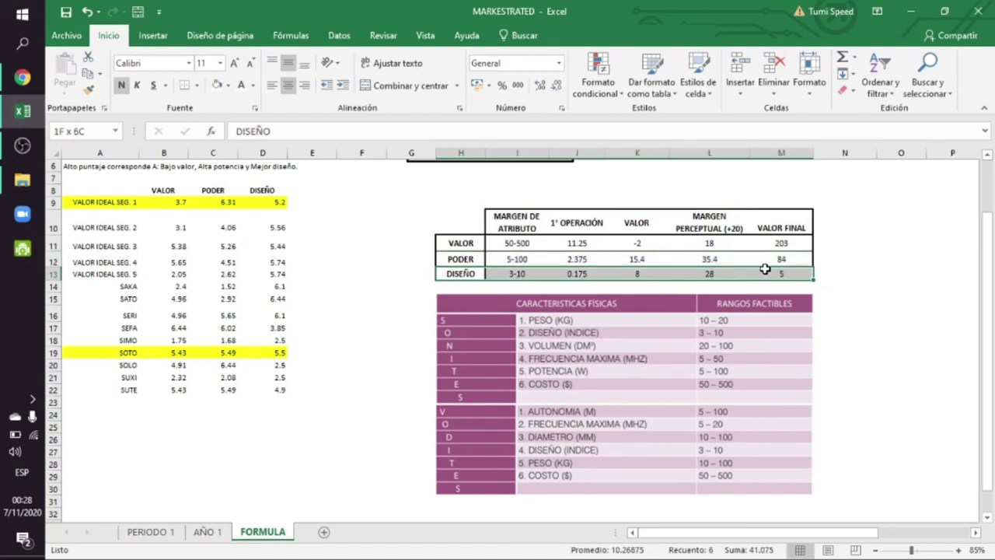
{"action": "left_click_drag", "start_coordinate": [474, 243], "coordinate": [773, 244]}
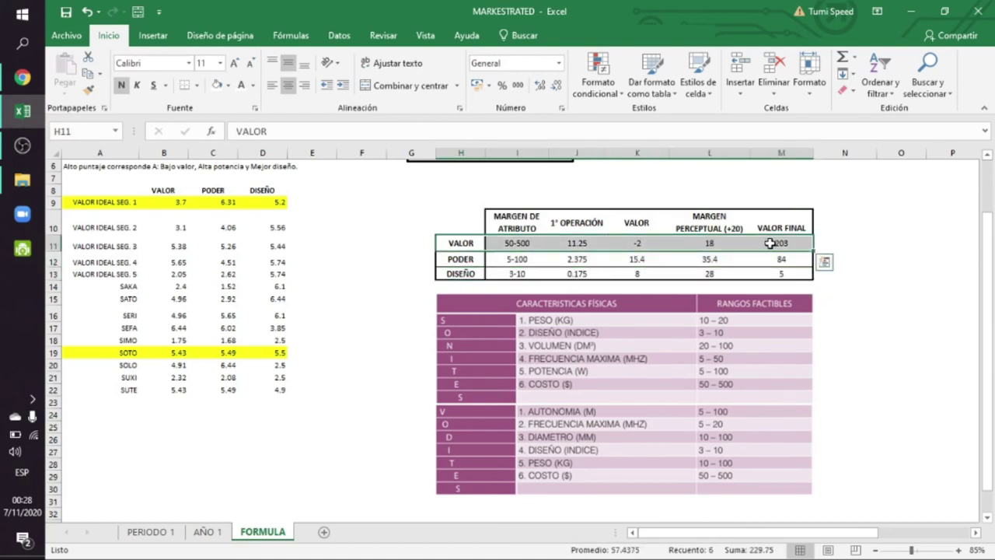
{"action": "left_click", "coordinate": [780, 244]}
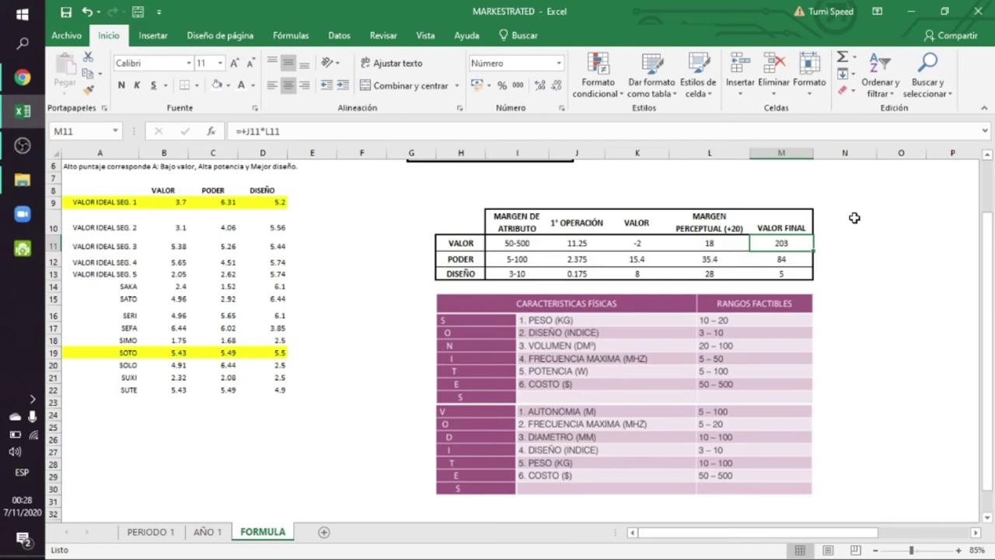
{"action": "left_click_drag", "start_coordinate": [113, 201], "coordinate": [277, 202]}
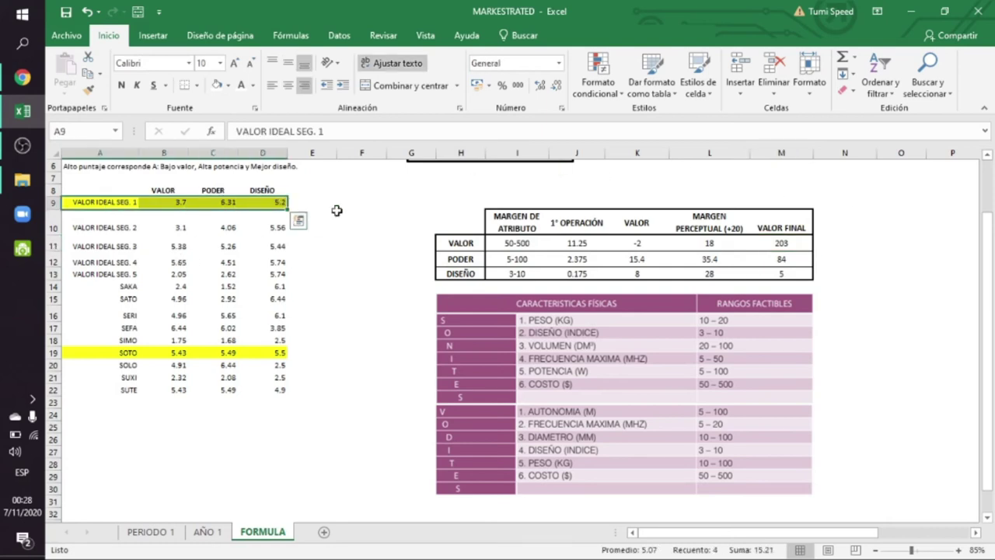
Step: Switch to Labsag and enter the Valor row's final value, 203, as attribute 6 of the PSOKO project
{"action": "left_click", "coordinate": [782, 243]}
{"action": "key", "text": "alt+Tab"}
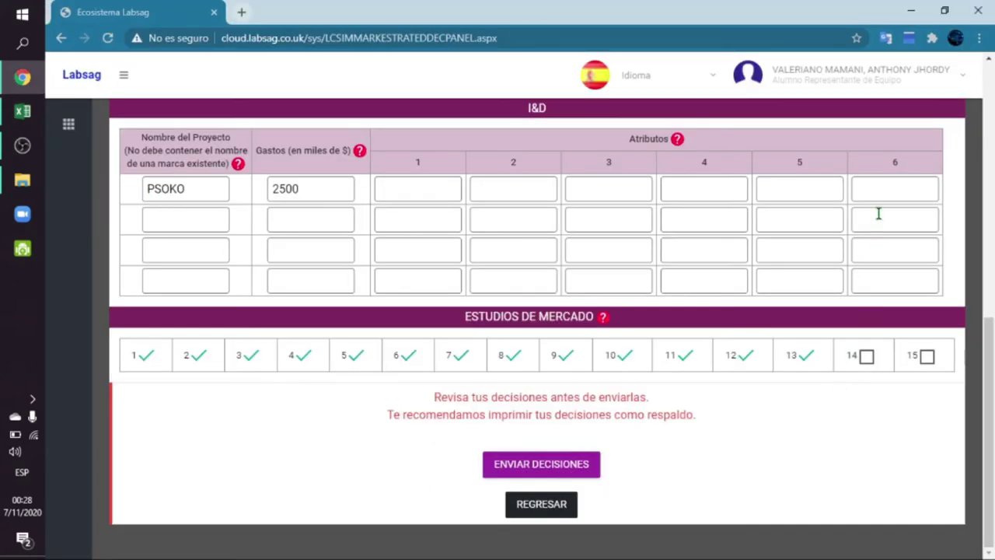
{"action": "left_click", "coordinate": [879, 190]}
{"action": "type", "text": "203"}
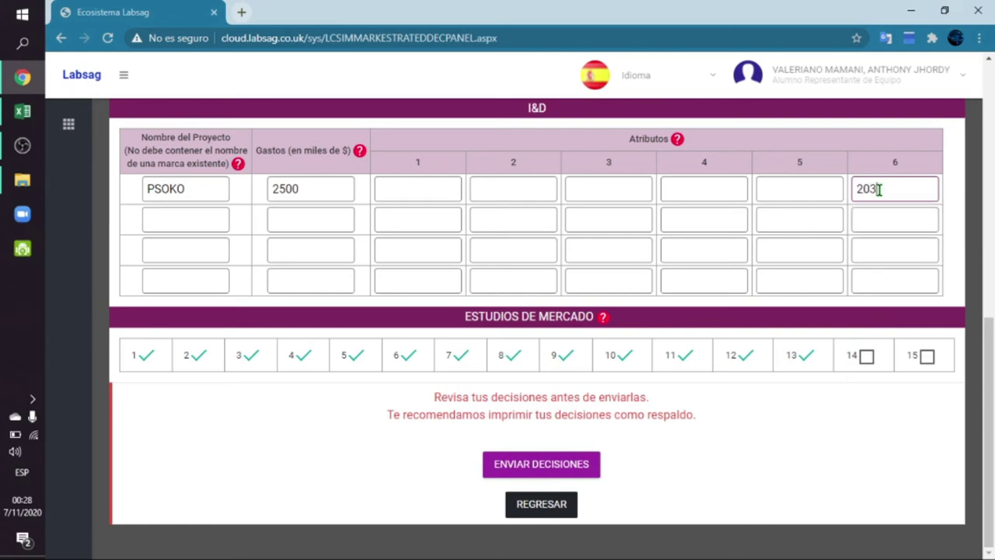
Step: Check the Poder row's final value and the Potencia characteristic's number in Excel, and enter 84 as PSOKO's attribute 5 in Labsag
{"action": "key", "text": "alt+Tab"}
{"action": "left_click", "coordinate": [440, 258]}
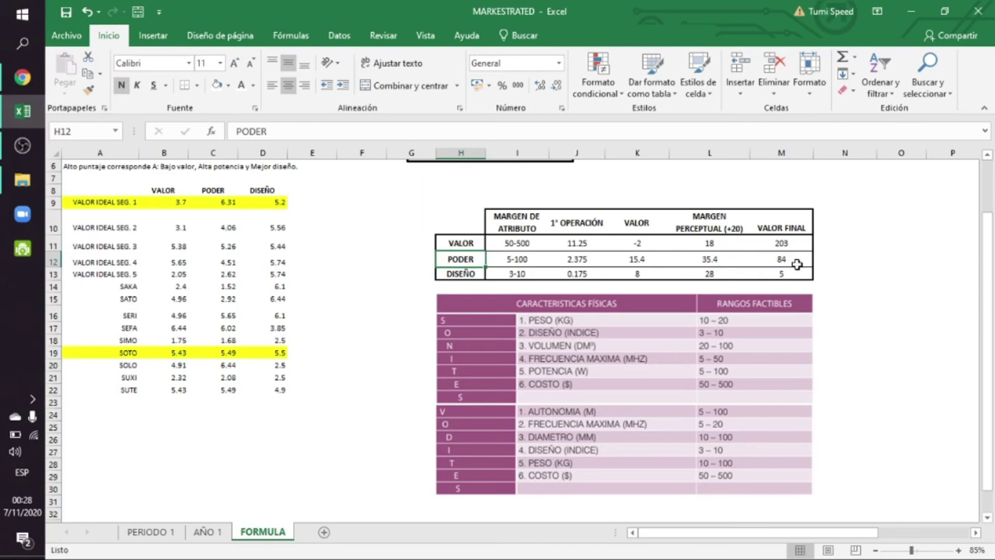
{"action": "left_click", "coordinate": [792, 263]}
{"action": "left_click", "coordinate": [533, 368]}
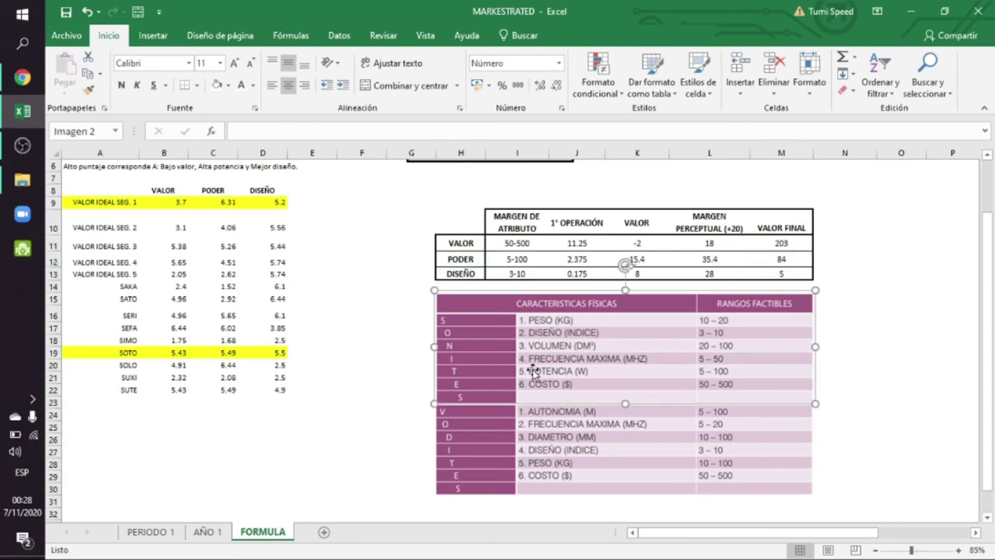
{"action": "key", "text": "alt+Tab"}
{"action": "left_click", "coordinate": [769, 187]}
{"action": "type", "text": "84"}
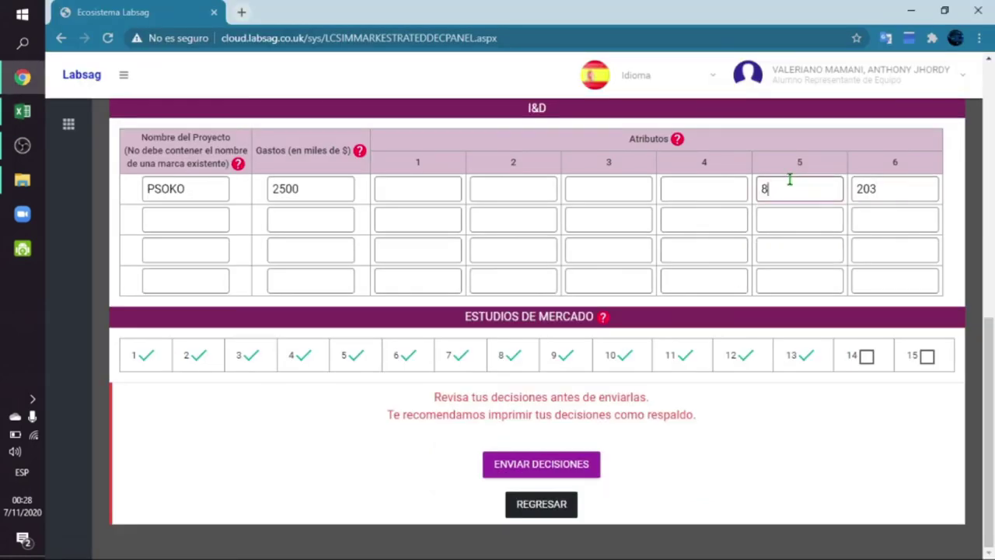
Step: Check the Diseño row's final value in Excel and enter 5 as PSOKO's attribute 2 in Labsag
{"action": "key", "text": "alt+Tab"}
{"action": "left_click", "coordinate": [783, 263]}
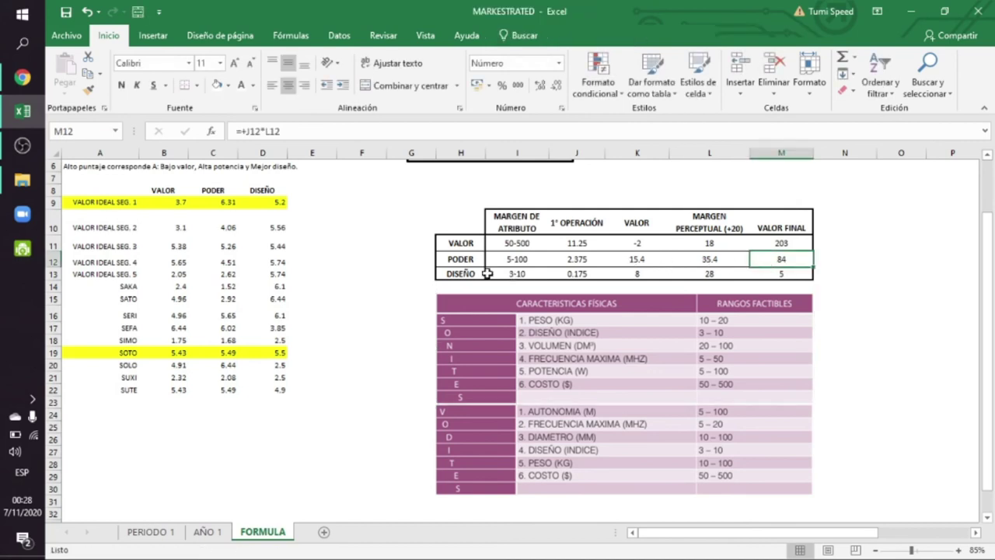
{"action": "left_click", "coordinate": [455, 274]}
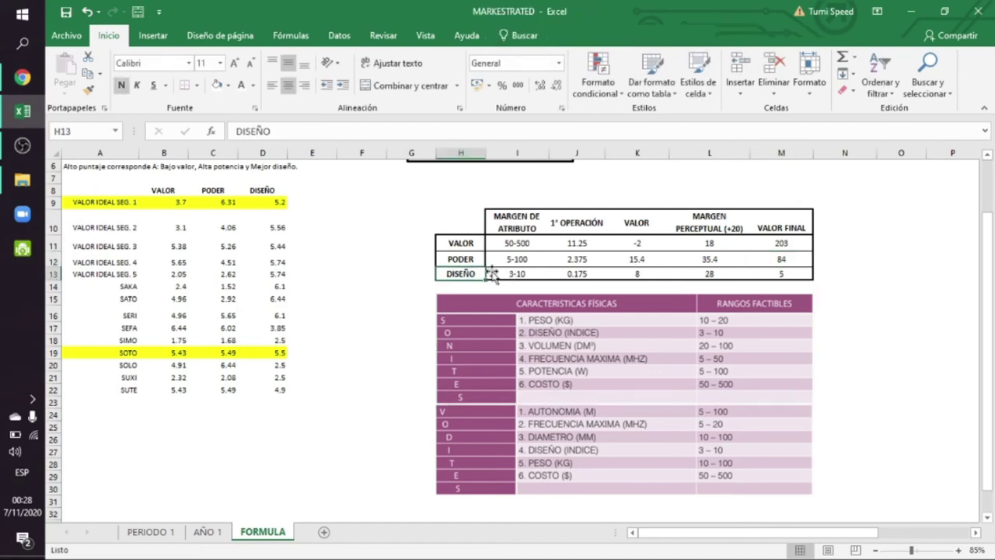
{"action": "left_click", "coordinate": [785, 273]}
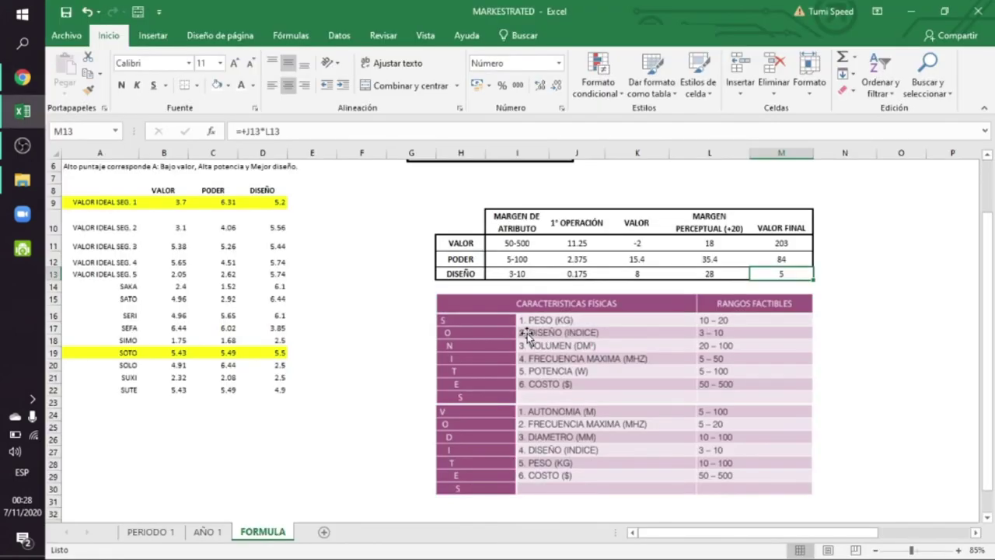
{"action": "key", "text": "alt+Tab"}
{"action": "left_click", "coordinate": [527, 188]}
{"action": "type", "text": "5"}
{"action": "left_click", "coordinate": [445, 192]}
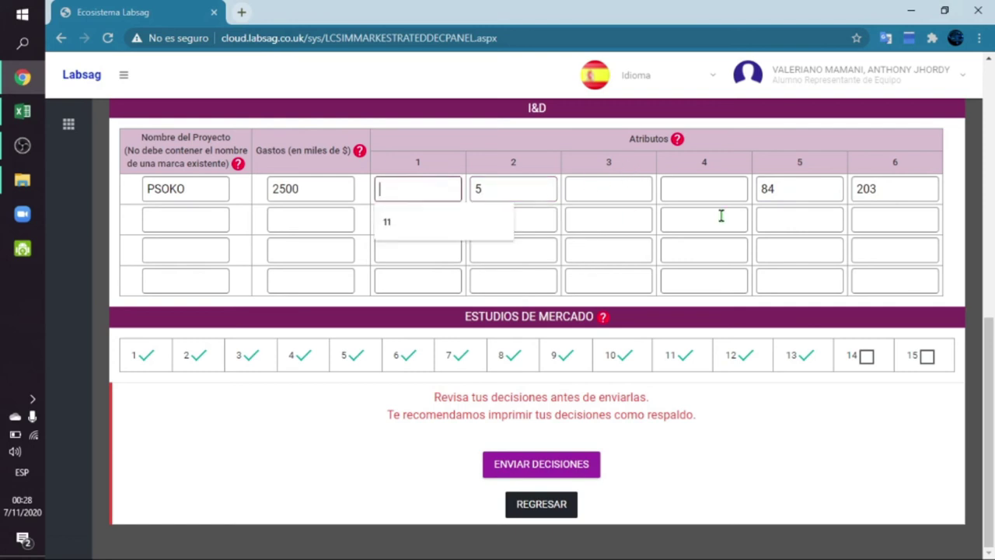
{"action": "left_click", "coordinate": [640, 188]}
{"action": "key", "text": "Tab"}
{"action": "left_click", "coordinate": [534, 172]}
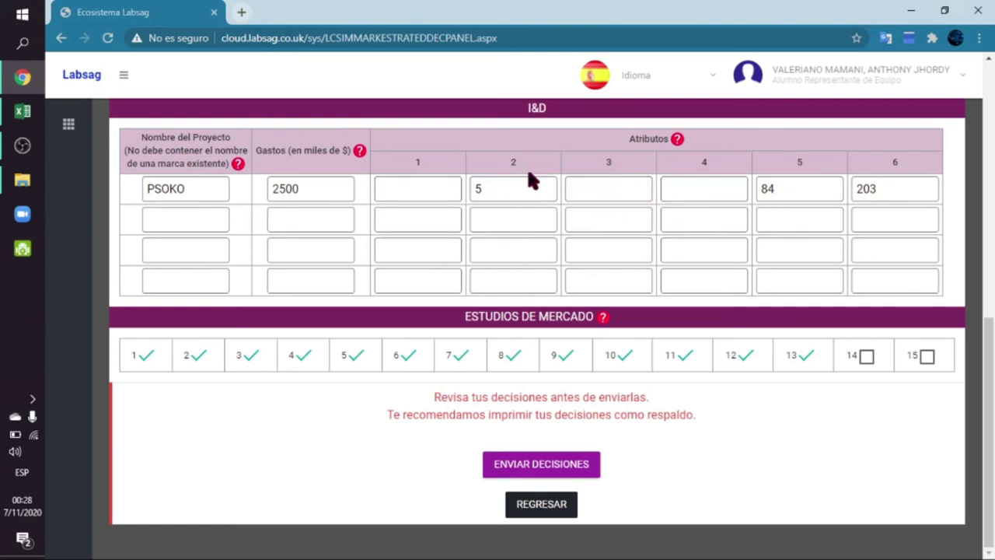
Step: Switch to the Excel formula sheet and review the Valor, Poder and Diseño headings of the Estudio 4 scales
{"action": "key", "text": "alt+Tab"}
{"action": "scroll", "coordinate": [233, 311], "scroll_direction": "up", "scroll_amount": 2}
{"action": "left_click_drag", "start_coordinate": [151, 253], "coordinate": [264, 253]}
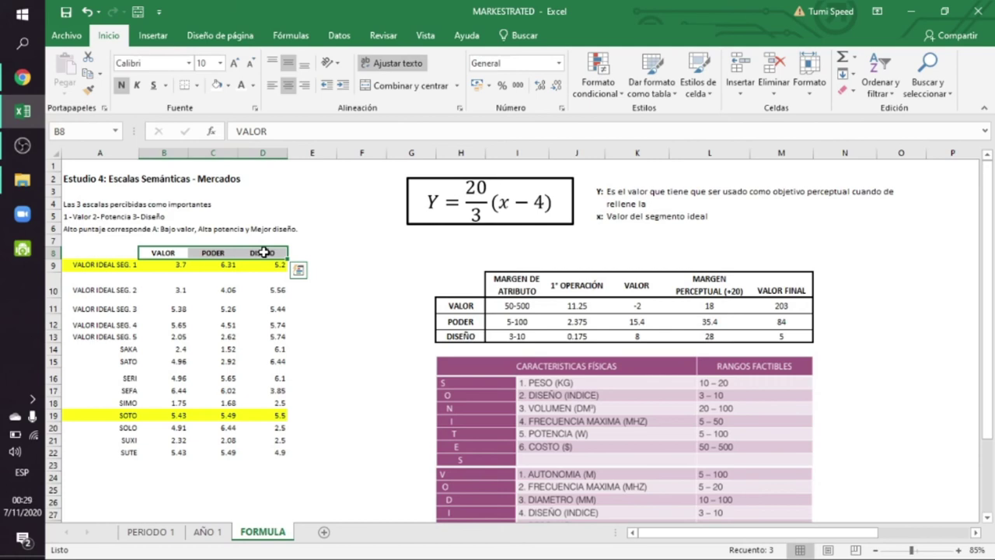
Step: Return to Labsag, check the Peso characteristic's feasible range in Excel, and enter 12 as attribute 1 of the PSOKO project
{"action": "key", "text": "alt+Tab"}
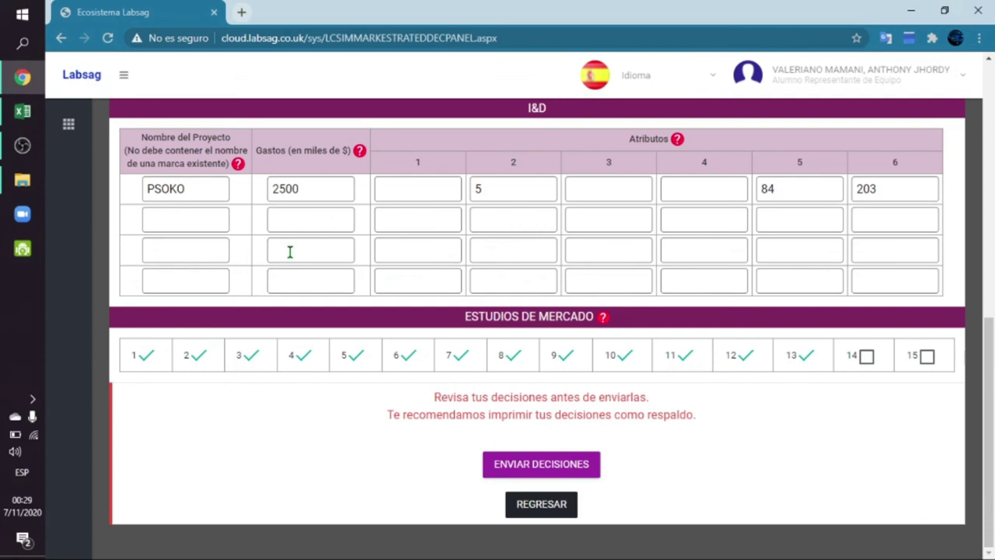
{"action": "left_click", "coordinate": [417, 189]}
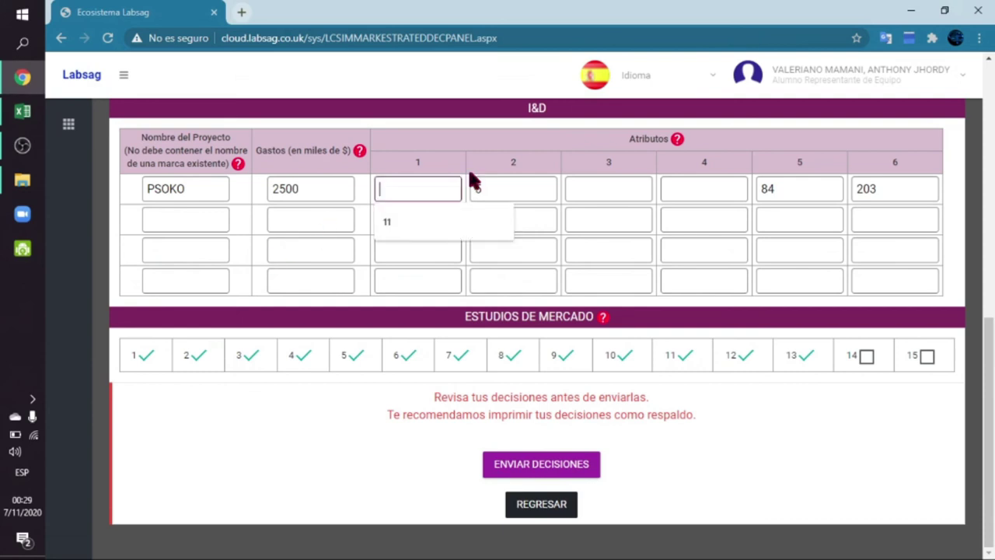
{"action": "key", "text": "alt+Tab"}
{"action": "key", "text": "alt+Tab"}
{"action": "left_click", "coordinate": [423, 188]}
{"action": "type", "text": "11"}
{"action": "key", "text": "BackSpace"}
{"action": "type", "text": "2"}
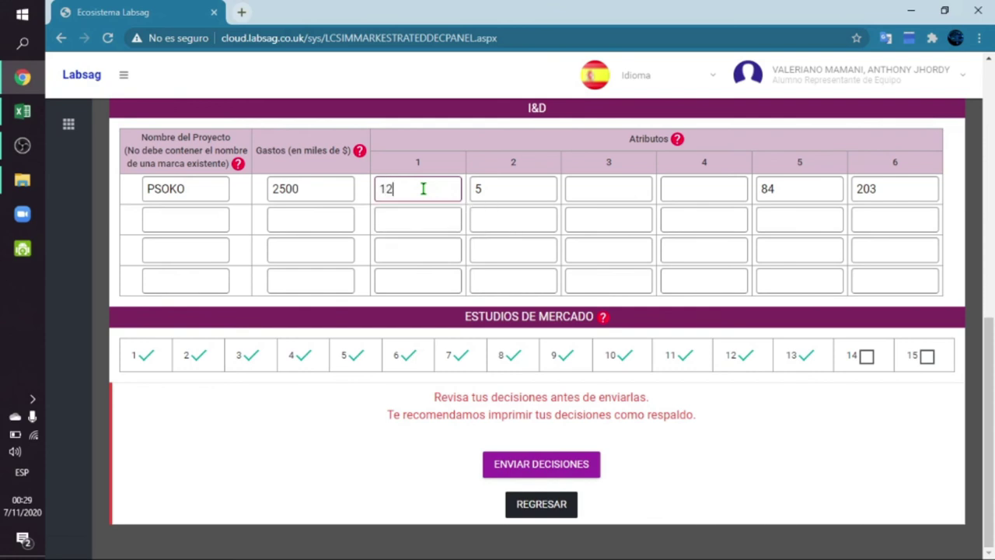
Step: Check the Volumen characteristic's feasible range in Excel and enter 45 as PSOKO's attribute 3 in Labsag
{"action": "left_click", "coordinate": [576, 195]}
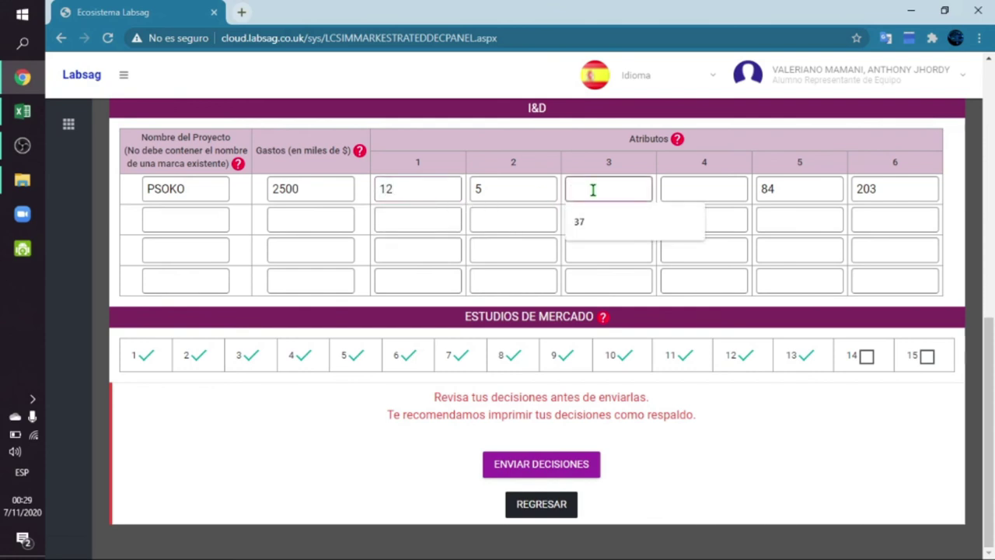
{"action": "key", "text": "alt+Tab"}
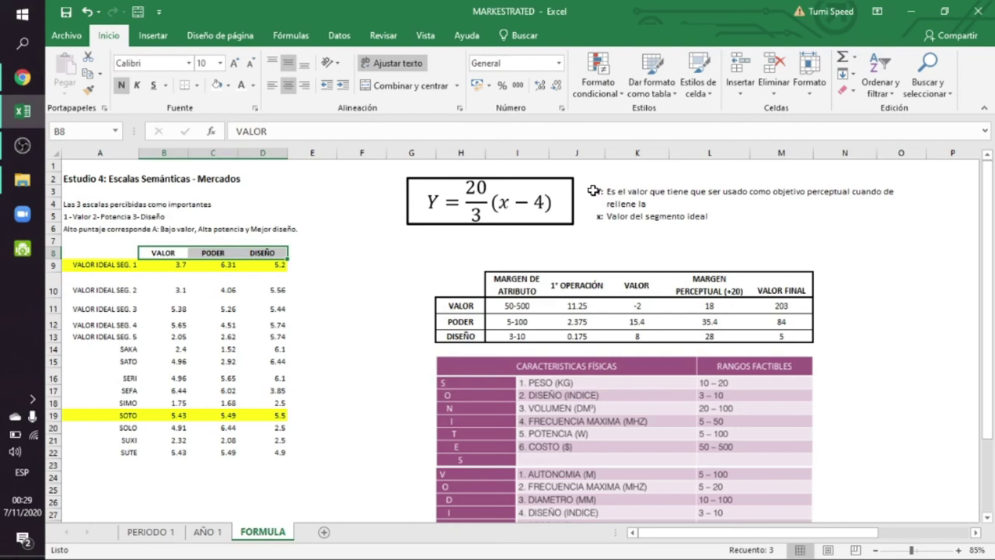
{"action": "key", "text": "alt+Tab"}
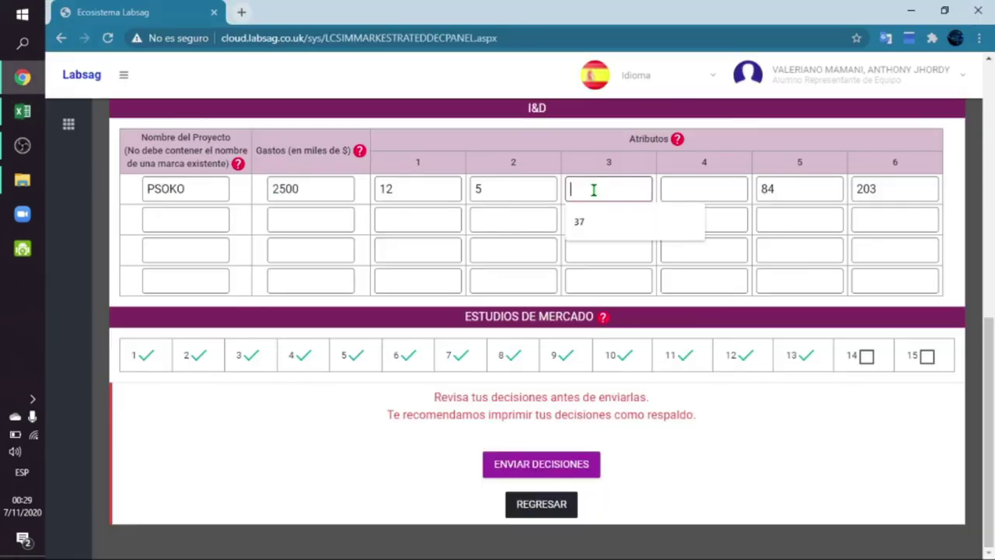
{"action": "type", "text": "45"}
Step: Check the Frecuencia Maxima characteristic's feasible range in Excel and enter 27 as PSOKO's attribute 4 in Labsag
{"action": "left_click", "coordinate": [682, 189]}
{"action": "key", "text": "alt+Tab"}
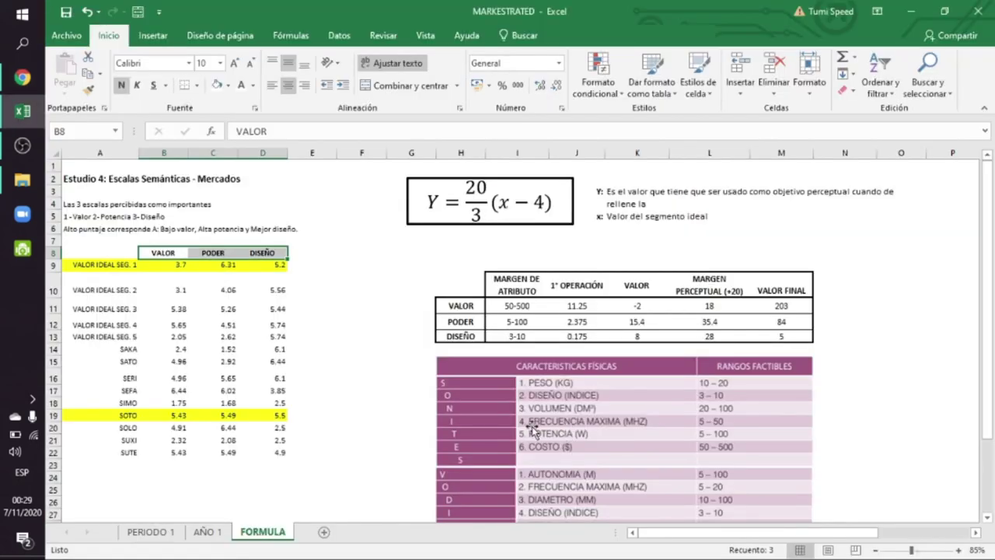
{"action": "key", "text": "alt+Tab"}
{"action": "type", "text": "27"}
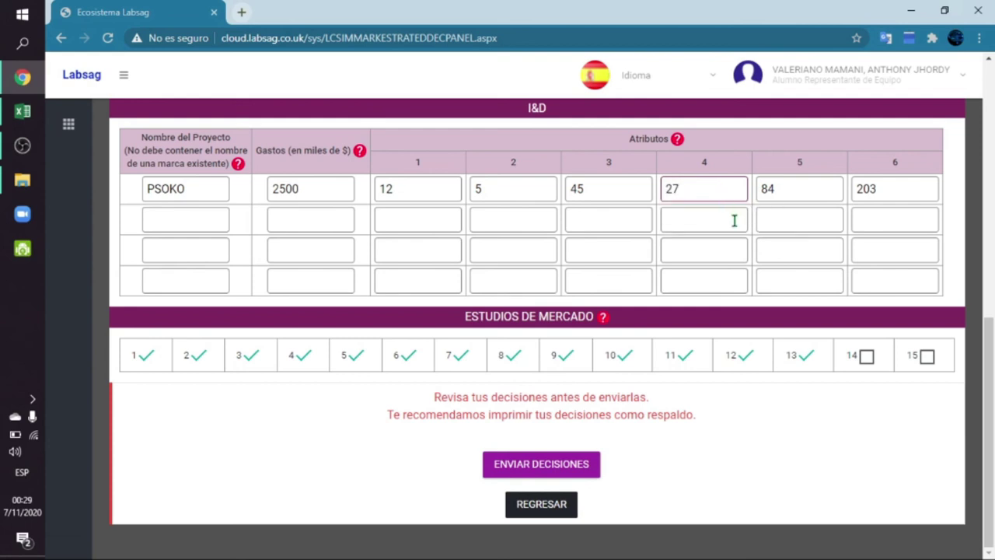
Step: Review the PSOKO row's project name, spending and six attribute values in the I&D table
{"action": "left_click", "coordinate": [676, 141]}
{"action": "left_click", "coordinate": [303, 189]}
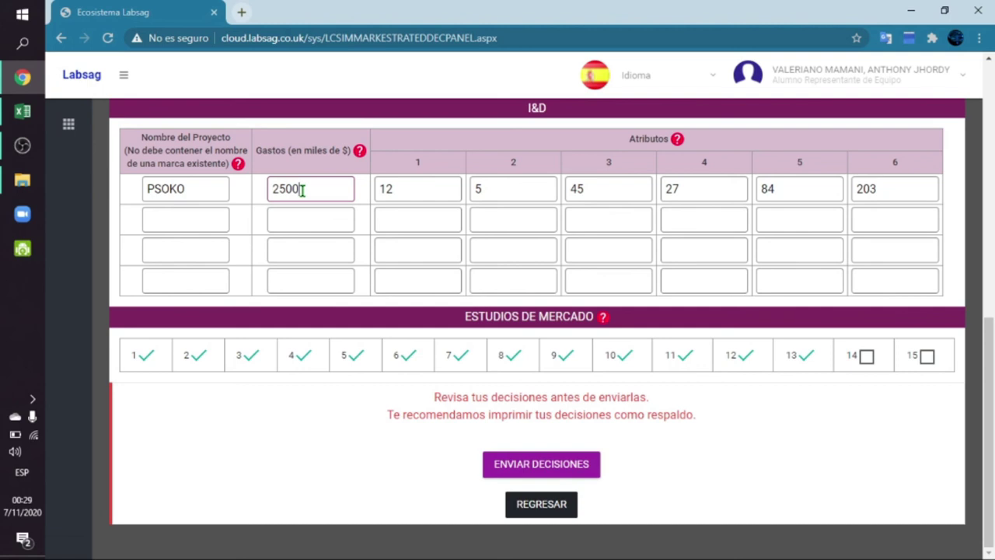
{"action": "double_click", "coordinate": [187, 188]}
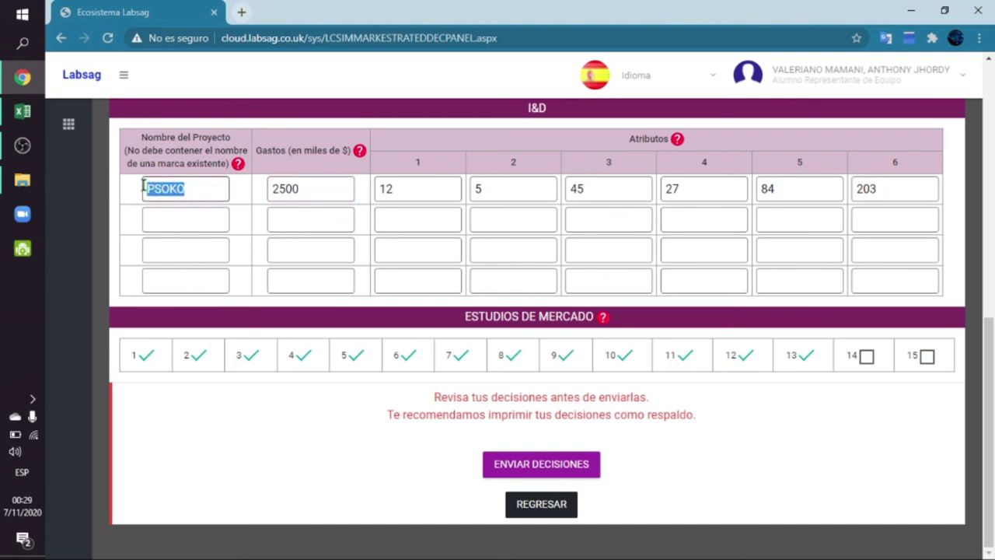
{"action": "left_click", "coordinate": [187, 188]}
{"action": "left_click_drag", "start_coordinate": [187, 188], "coordinate": [138, 189]}
{"action": "left_click", "coordinate": [186, 187]}
{"action": "mouse_move", "coordinate": [149, 187]}
{"action": "left_mouse_down"}
{"action": "mouse_move", "coordinate": [193, 187]}
{"action": "mouse_move", "coordinate": [144, 186]}
{"action": "left_mouse_up"}
{"action": "left_click", "coordinate": [193, 190]}
{"action": "left_click", "coordinate": [162, 189]}
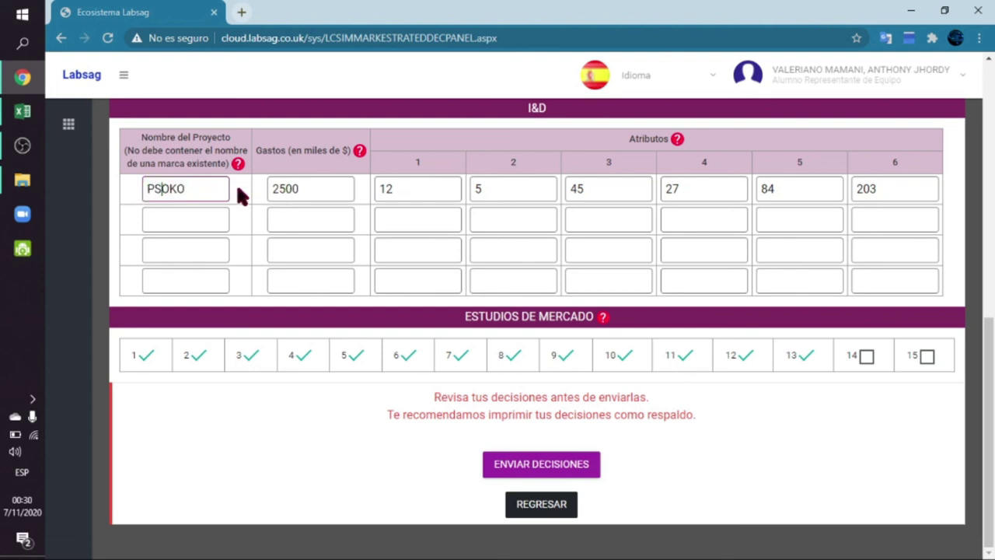
{"action": "double_click", "coordinate": [378, 191]}
{"action": "left_click", "coordinate": [911, 188]}
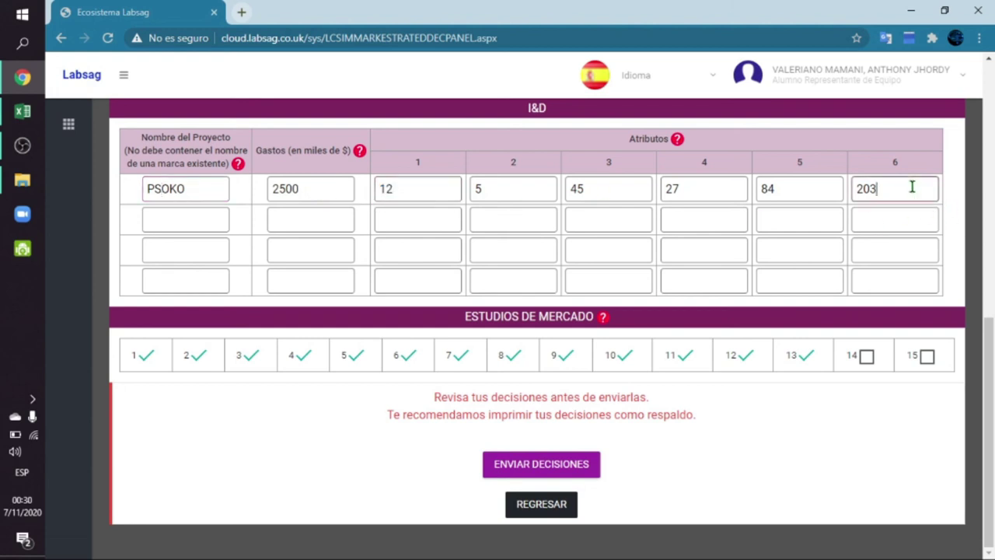
{"action": "left_click", "coordinate": [450, 189]}
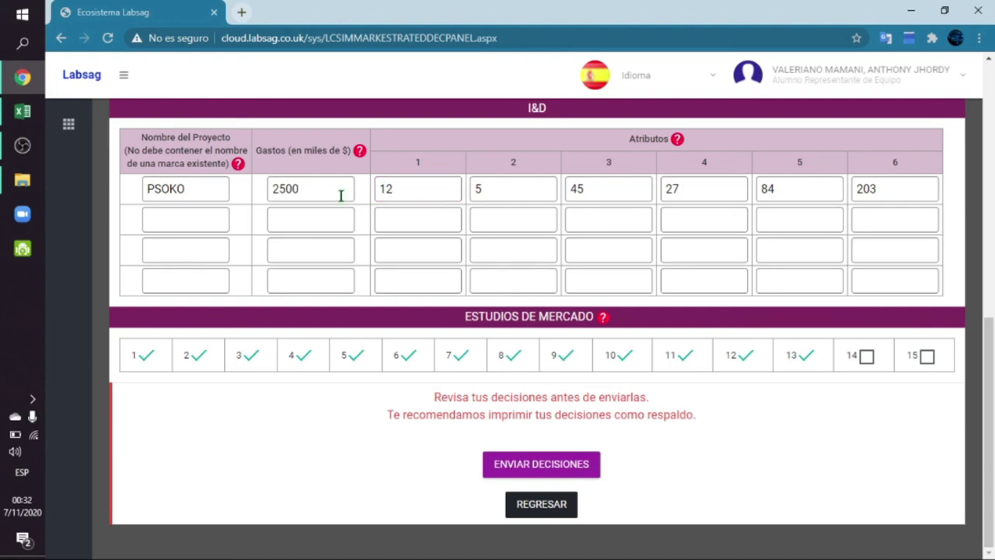
Step: Set the PSOKO project's Gastos (en miles de $) to 2800
{"action": "left_click", "coordinate": [340, 195]}
{"action": "key", "text": "BackSpace"}
{"action": "key", "text": "BackSpace"}
{"action": "key", "text": "BackSpace"}
{"action": "key", "text": "BackSpace"}
{"action": "type", "text": "2800"}
{"action": "left_click_drag", "start_coordinate": [338, 194], "coordinate": [271, 192]}
{"action": "left_click", "coordinate": [307, 223]}
{"action": "left_click", "coordinate": [336, 169]}
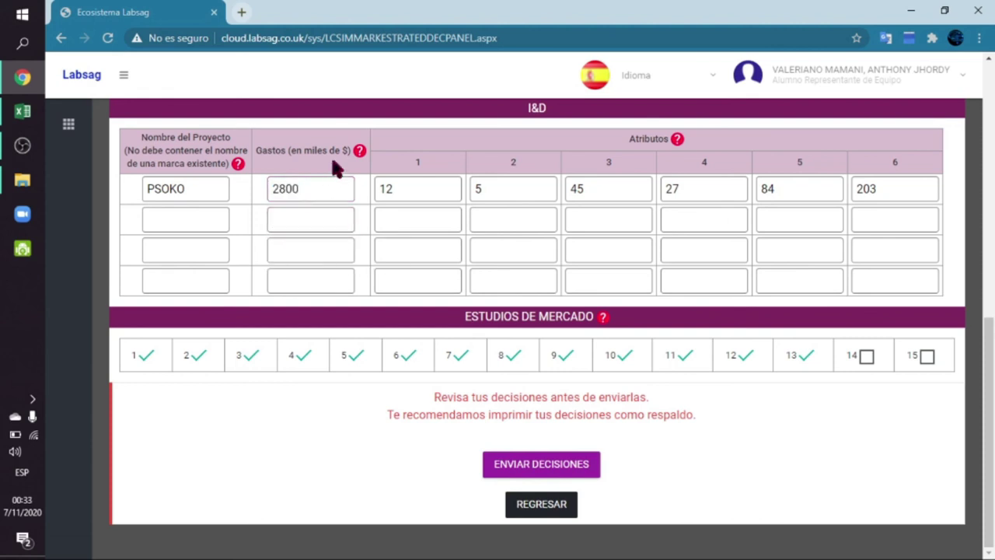